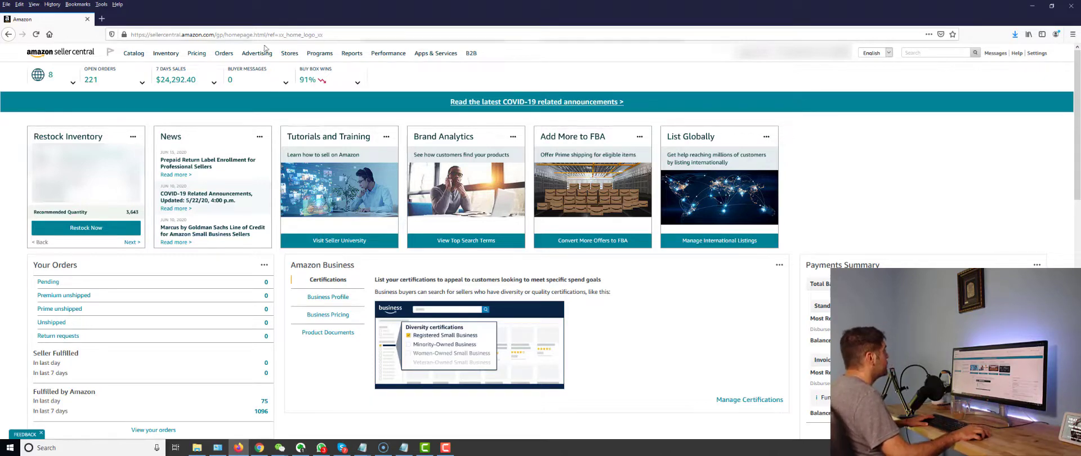
# - Open the store management page, then switch the seller account to the UK marketplace
pyautogui.moveTo(286, 57)
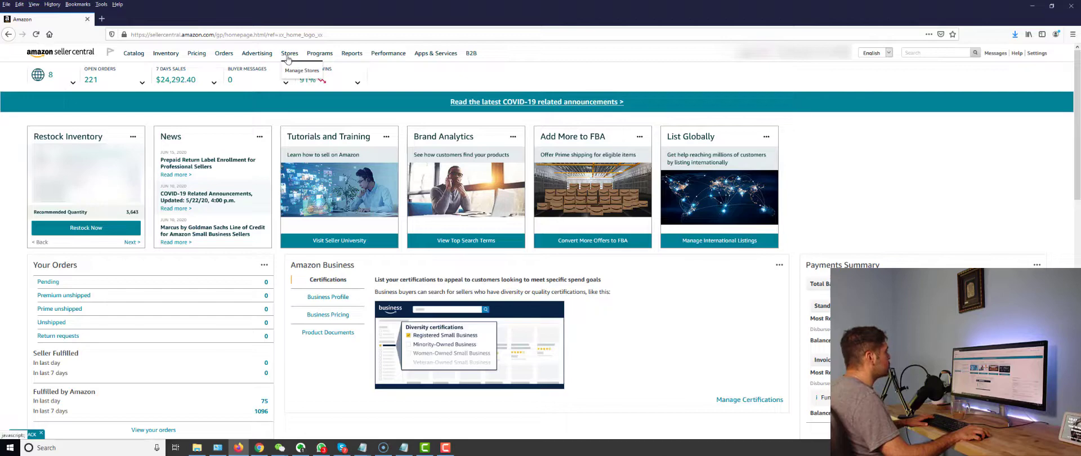
pyautogui.click(299, 70)
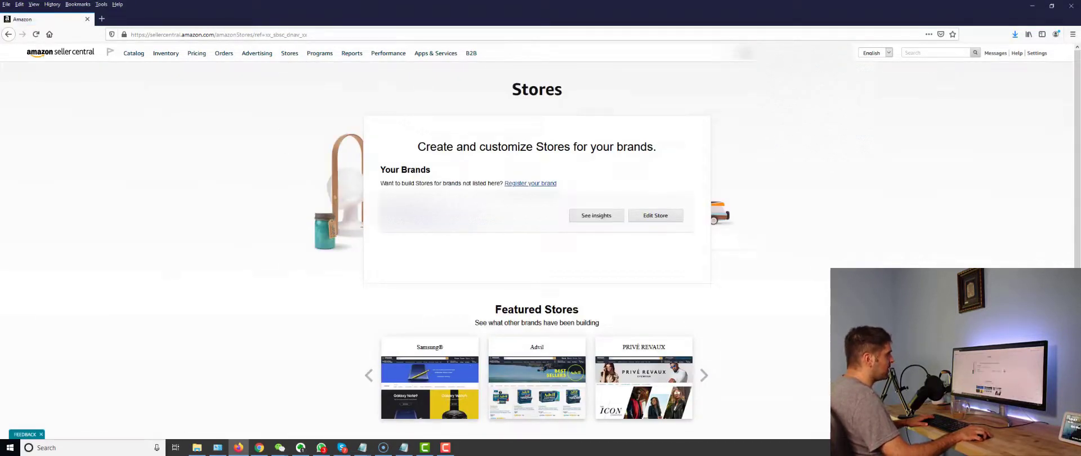
pyautogui.click(817, 53)
pyautogui.click(826, 111)
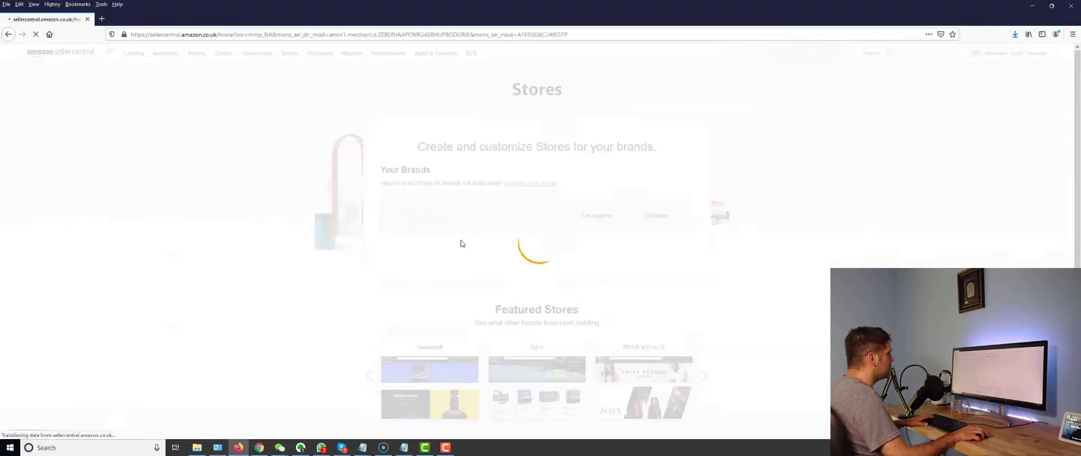
# - Open the UK marketplace's Stores page, try to create a store and dismiss the brand registration notice
pyautogui.moveTo(264, 53)
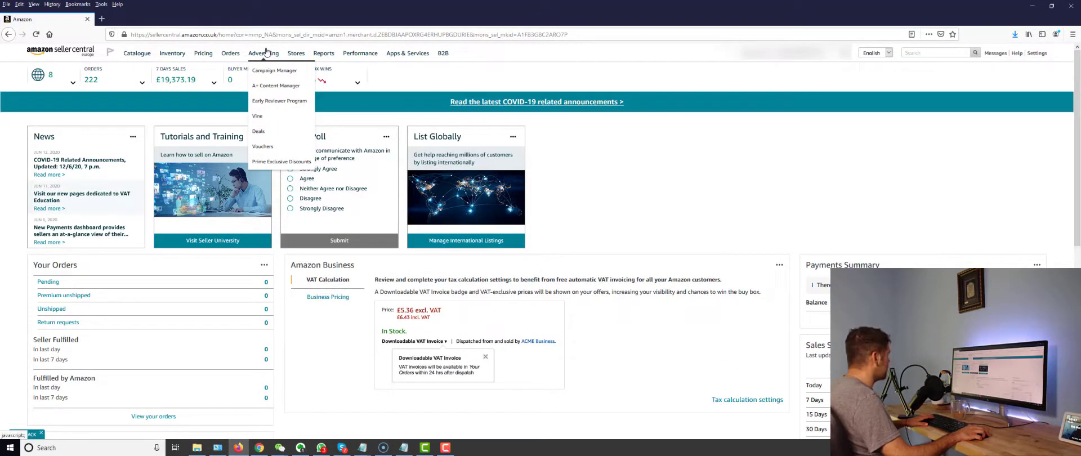
pyautogui.moveTo(296, 54)
pyautogui.click(291, 72)
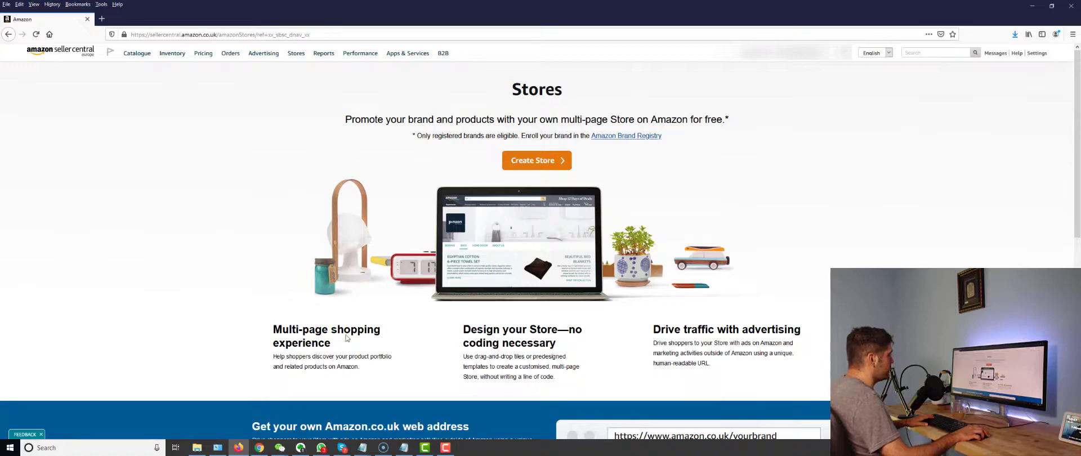
pyautogui.click(535, 160)
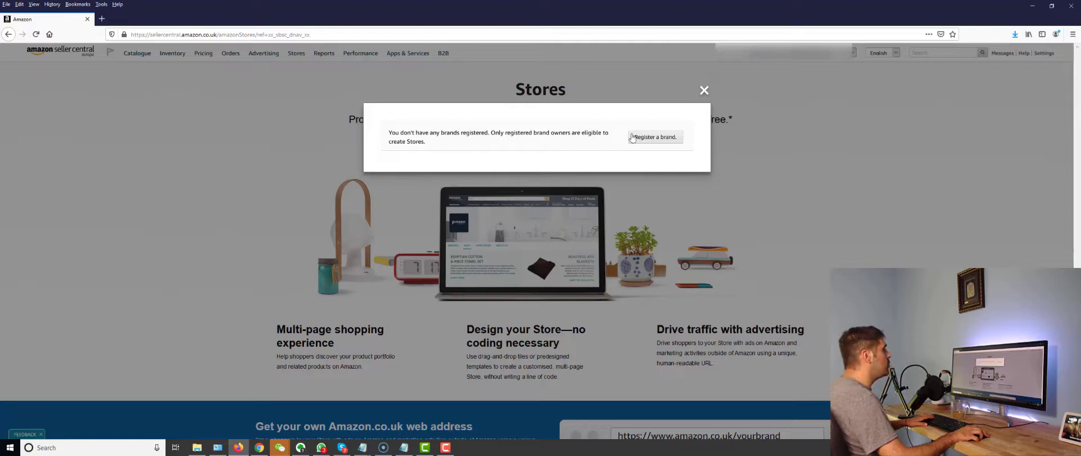
pyautogui.click(703, 92)
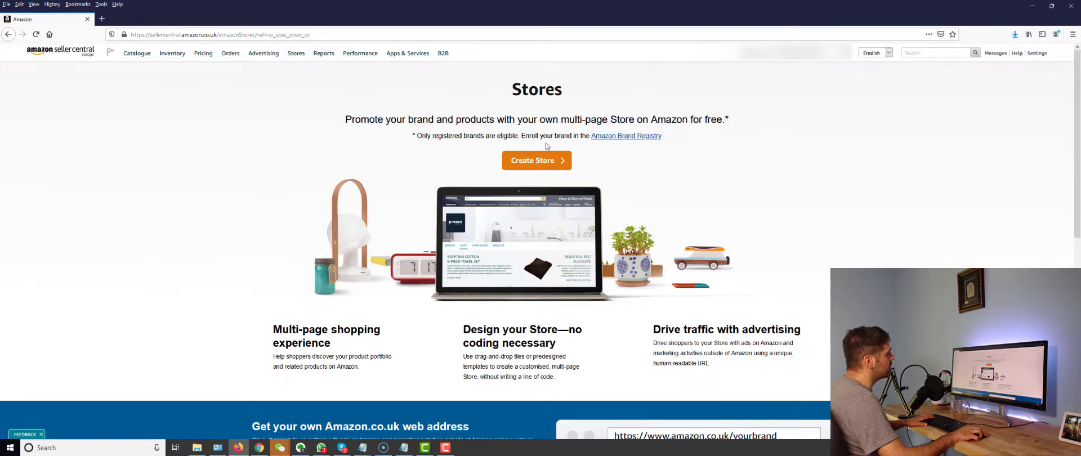
# - View the Amazon Brand Registry page linked from the UK Stores page and close it
pyautogui.click(626, 135)
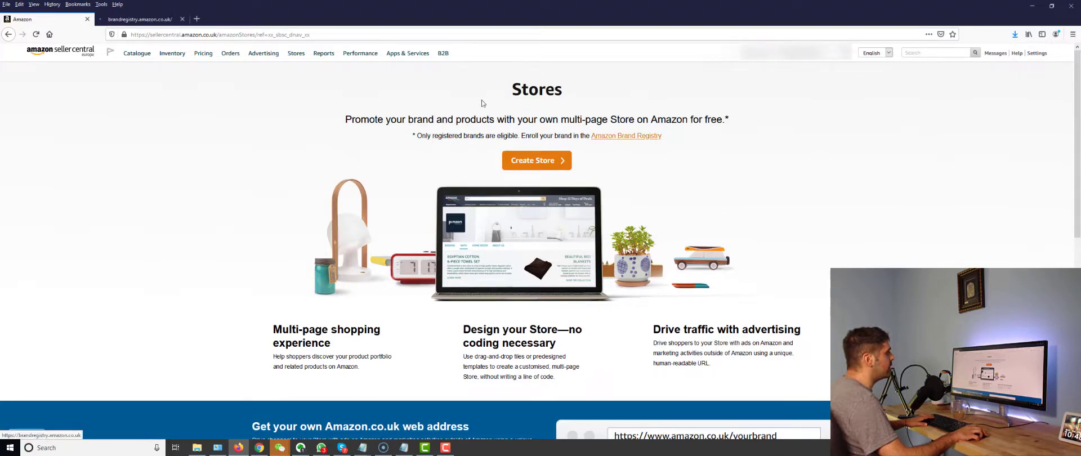
pyautogui.click(157, 20)
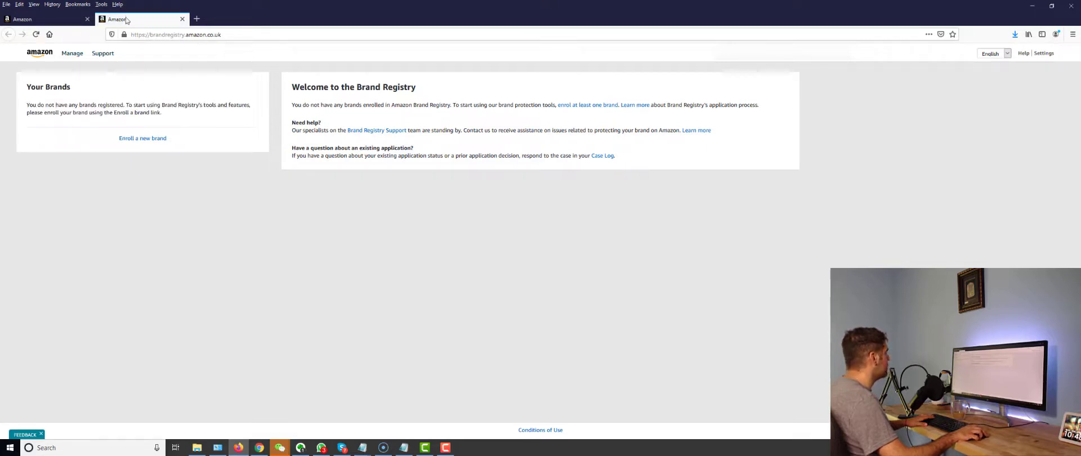
pyautogui.middleClick(127, 21)
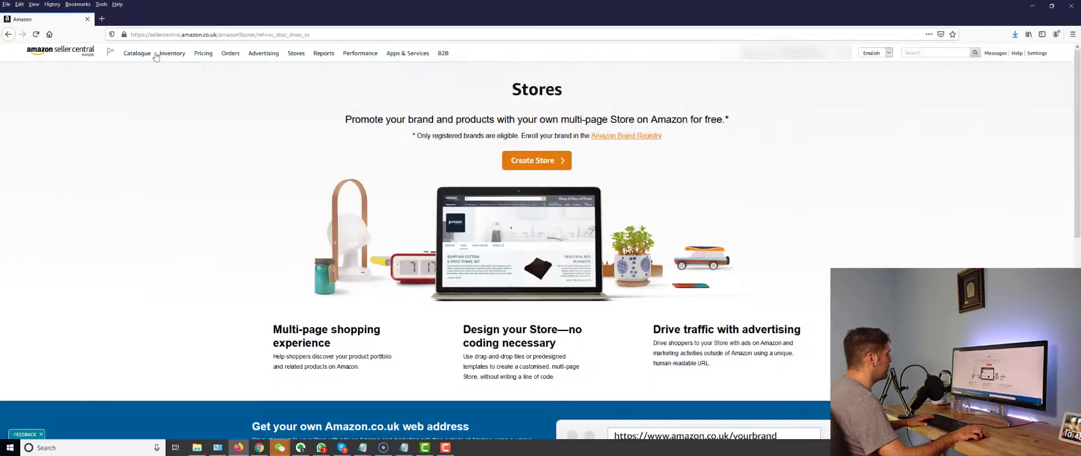
pyautogui.scroll(-4, 225, 113)
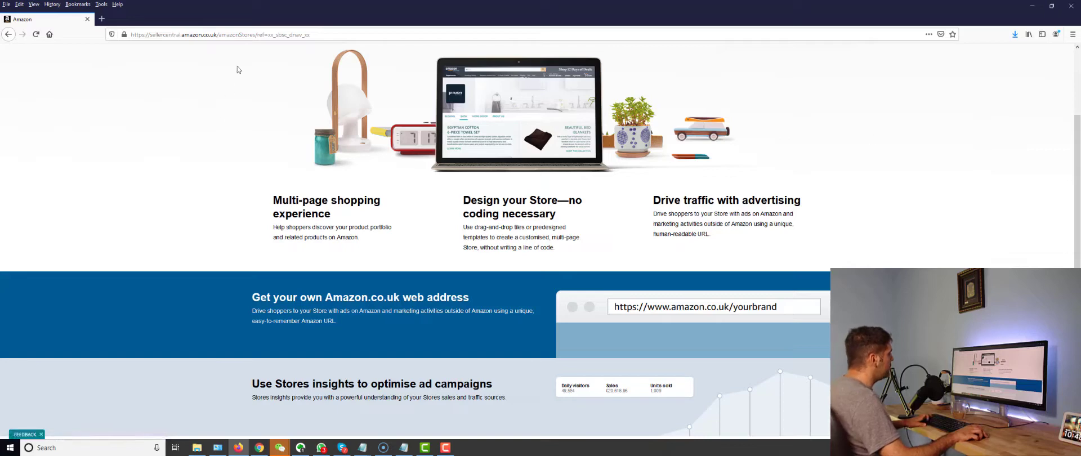
pyautogui.press('F9')
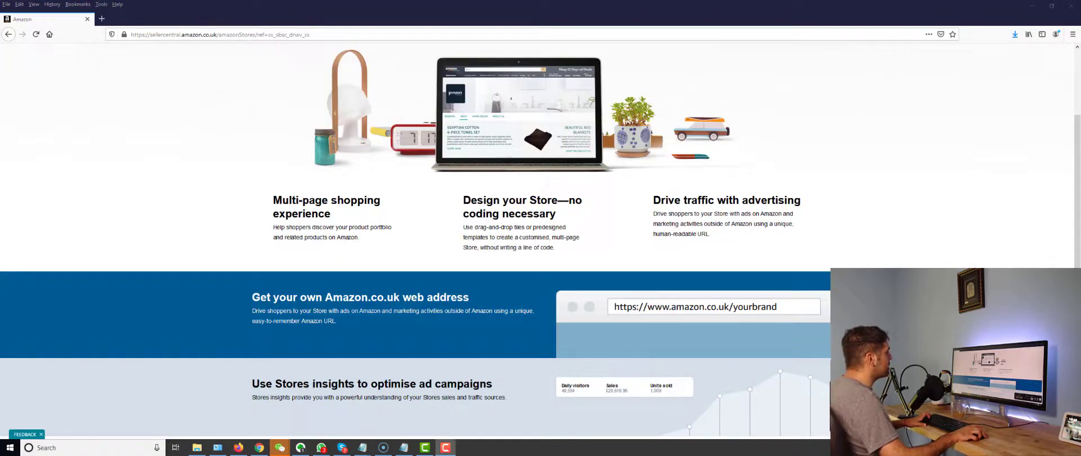
pyautogui.scroll(3, 237, 233)
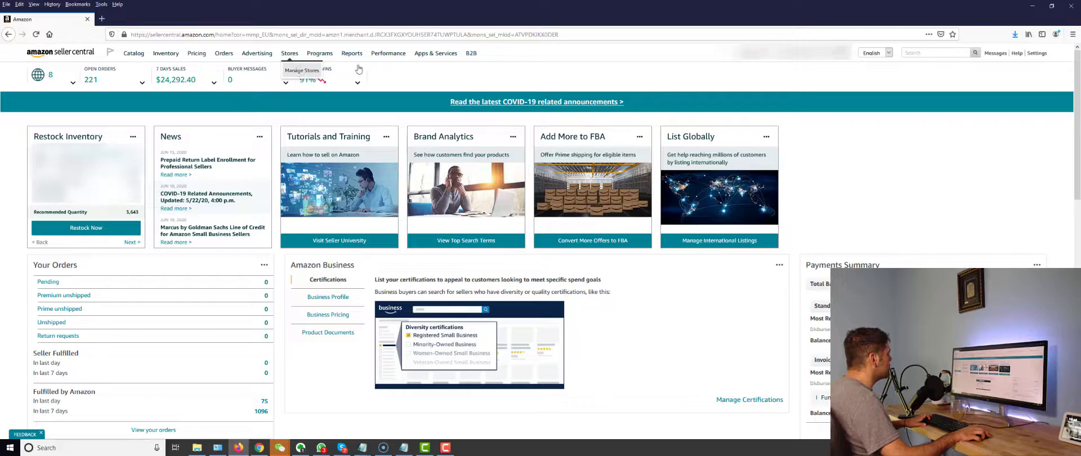
# - Open the US marketplace's store management page, view the registered brand's store insights and return to the brand list
pyautogui.click(298, 70)
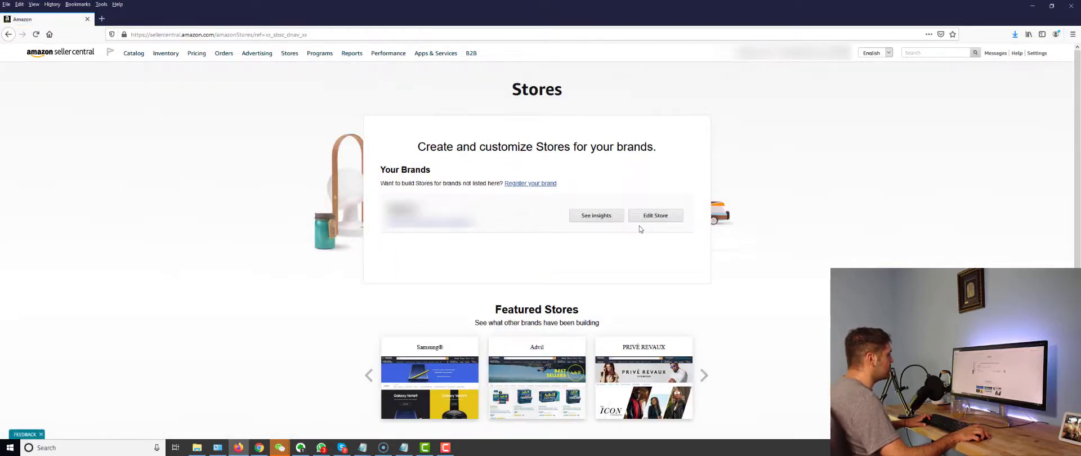
pyautogui.click(595, 215)
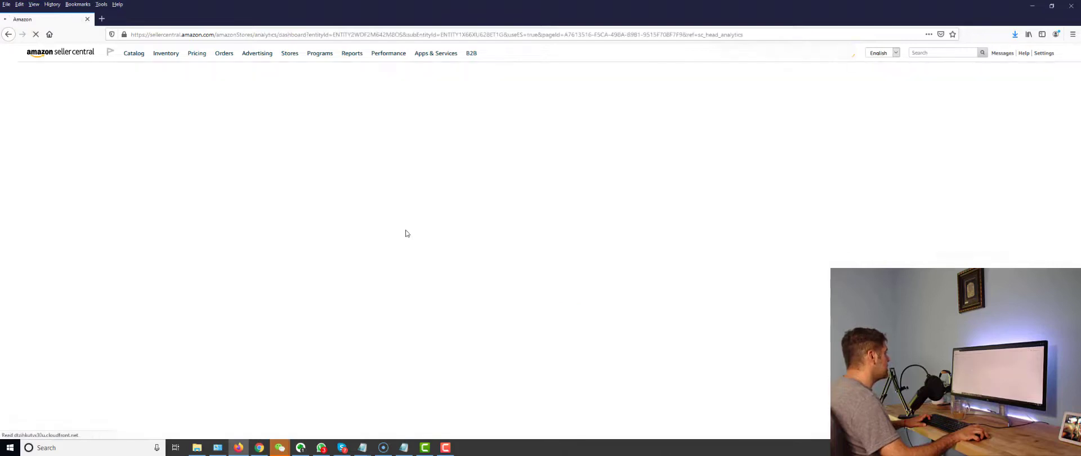
pyautogui.click(8, 35)
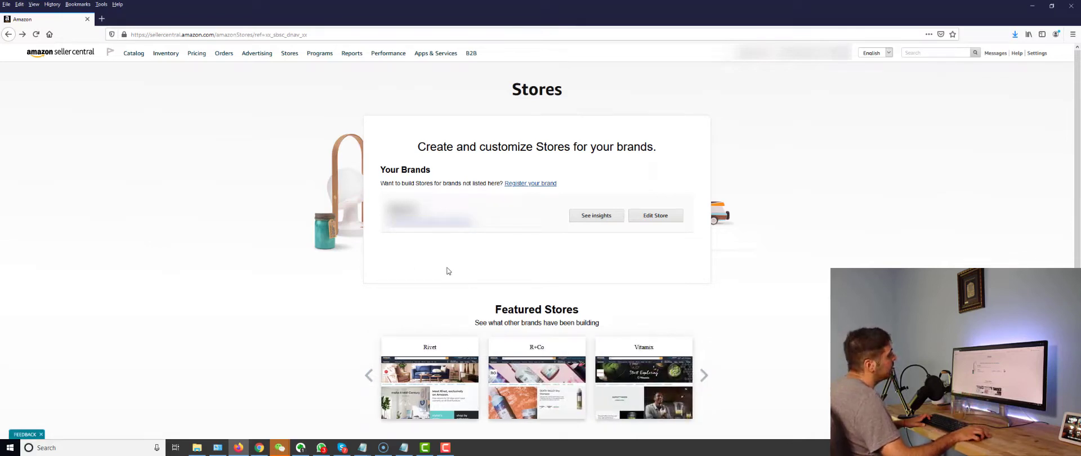
# - Open the brand's store for editing, start adding a page and review the required fields and page templates
pyautogui.click(647, 217)
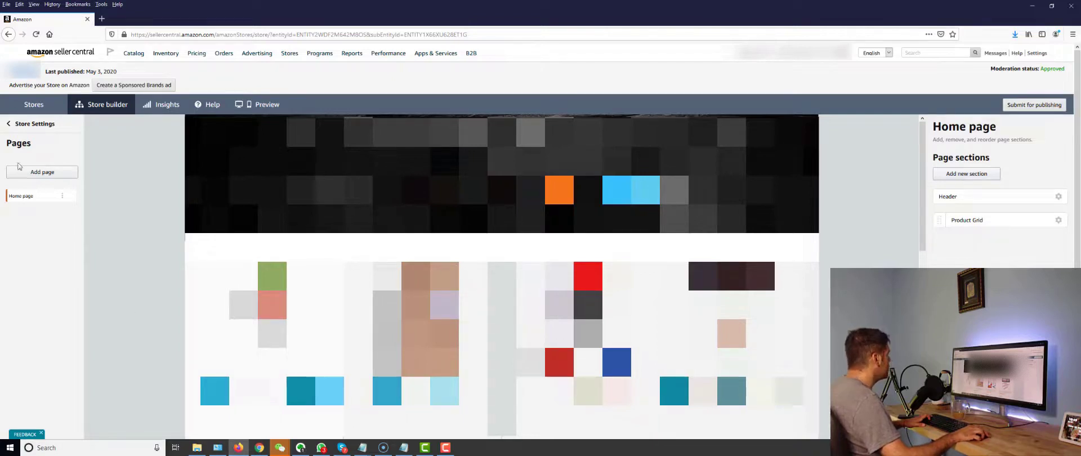
pyautogui.click(34, 171)
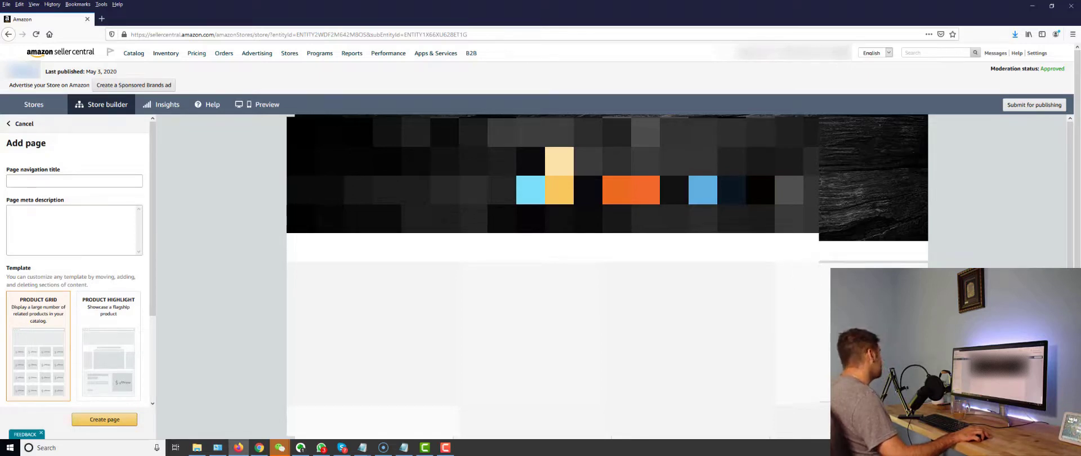
pyautogui.scroll(-3, 86, 182)
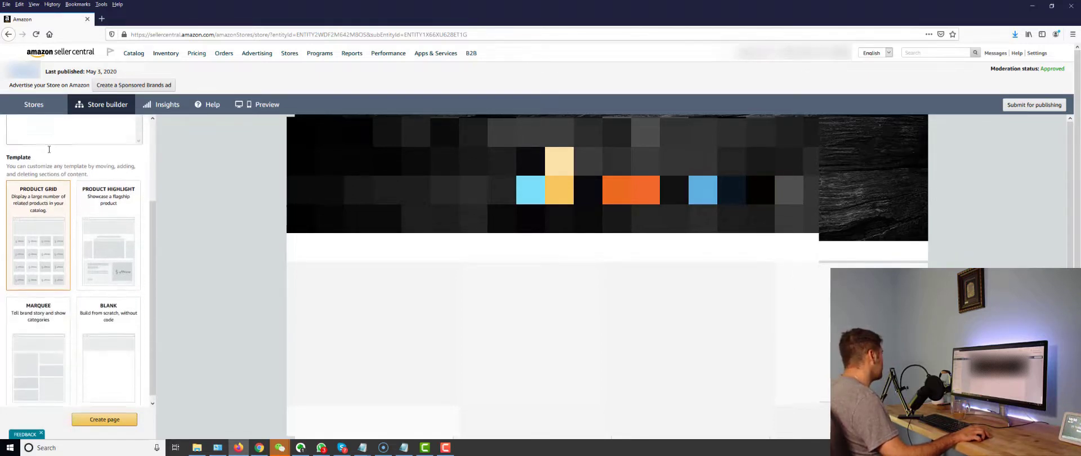
pyautogui.scroll(2, 84, 225)
pyautogui.scroll(-2, 83, 275)
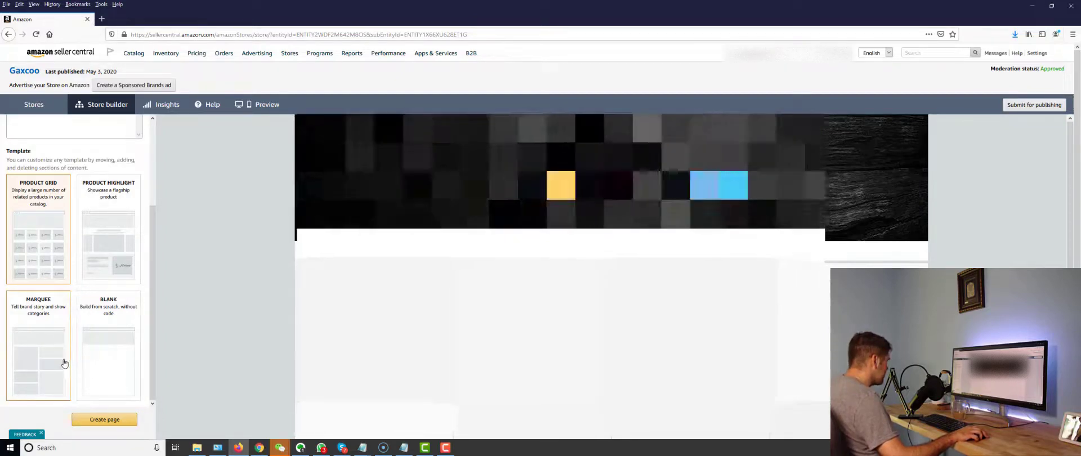
pyautogui.scroll(-2, 85, 352)
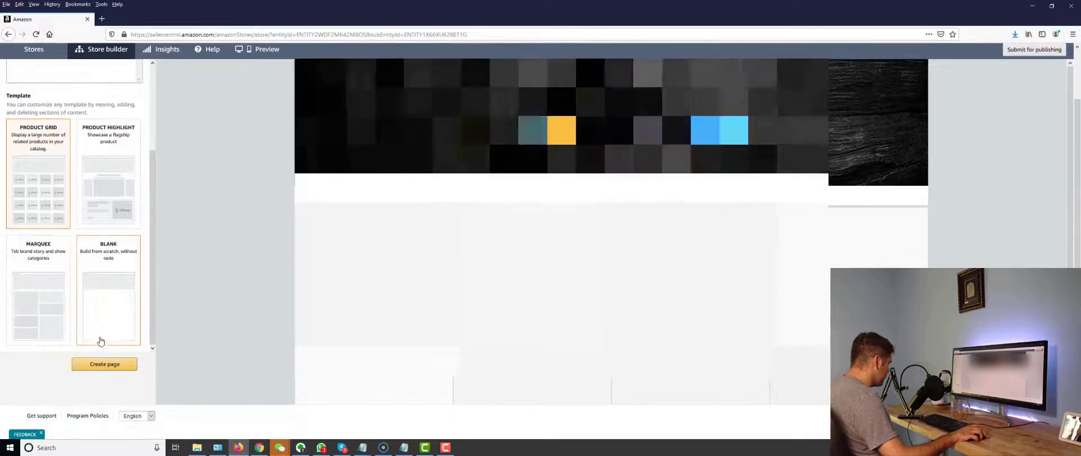
pyautogui.scroll(3, 100, 341)
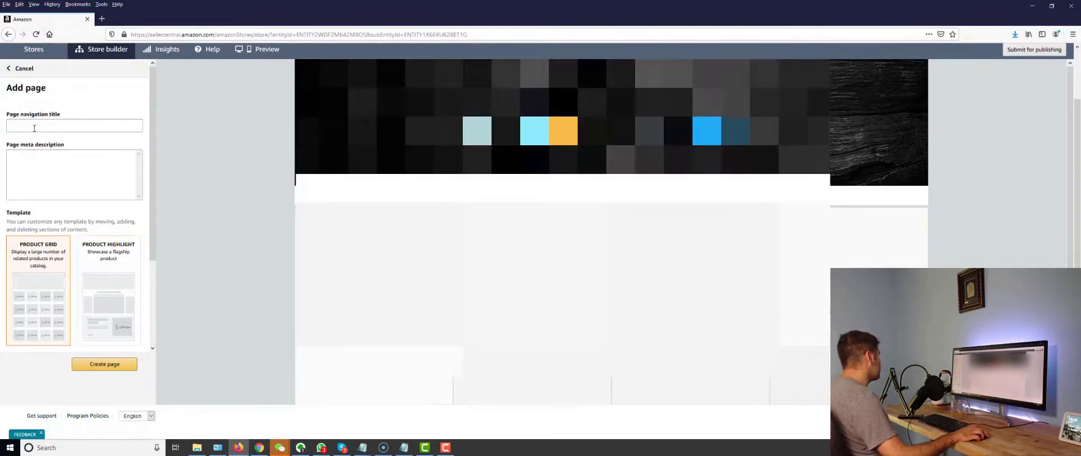
pyautogui.press('Tab')
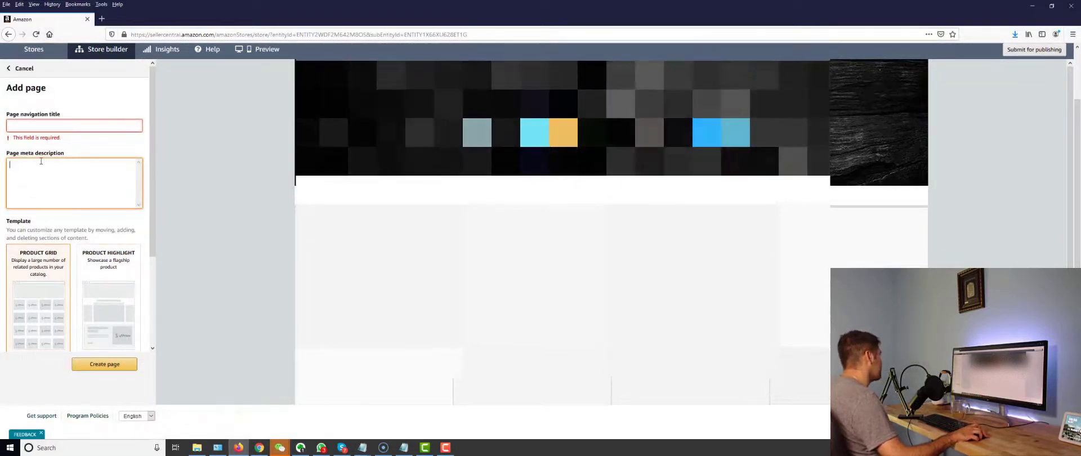
pyautogui.click(39, 124)
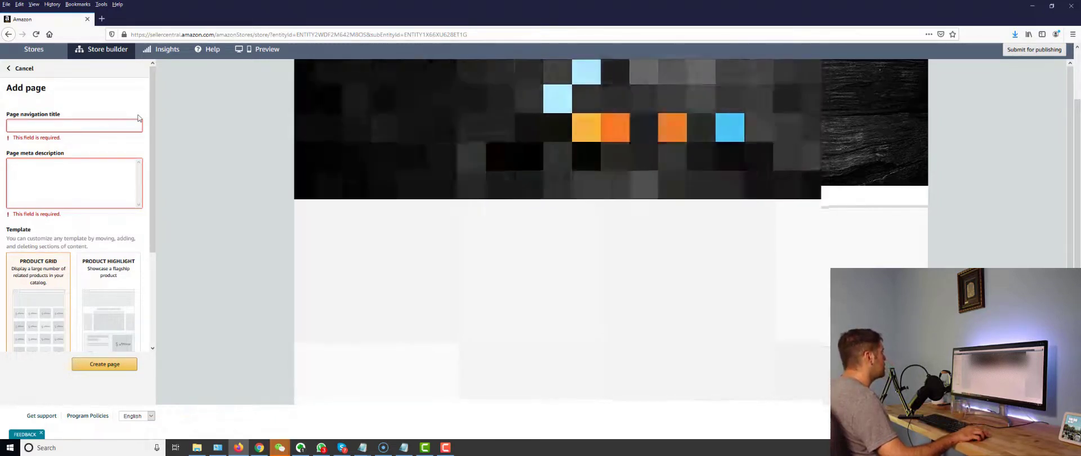
# - Open the amazon.com shopping site in a new browser tab
pyautogui.click(101, 19)
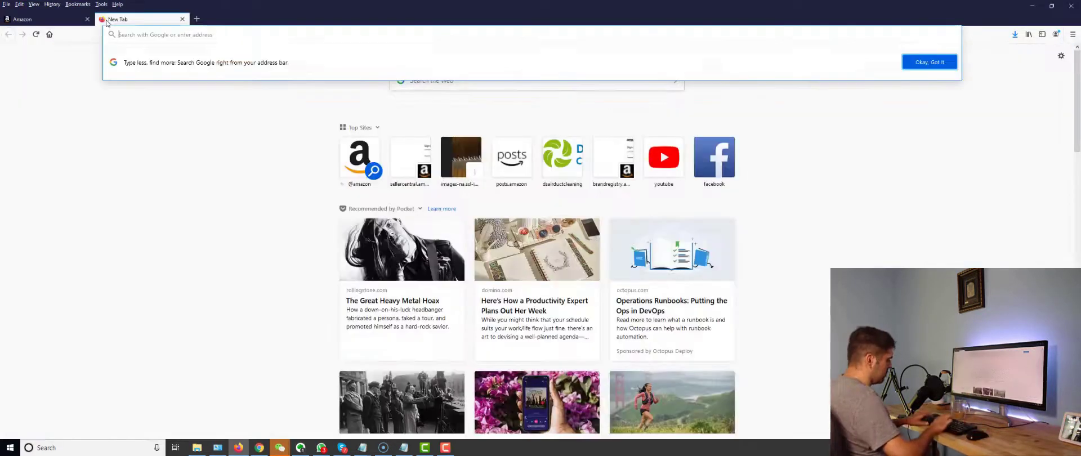
pyautogui.write('ama.a')
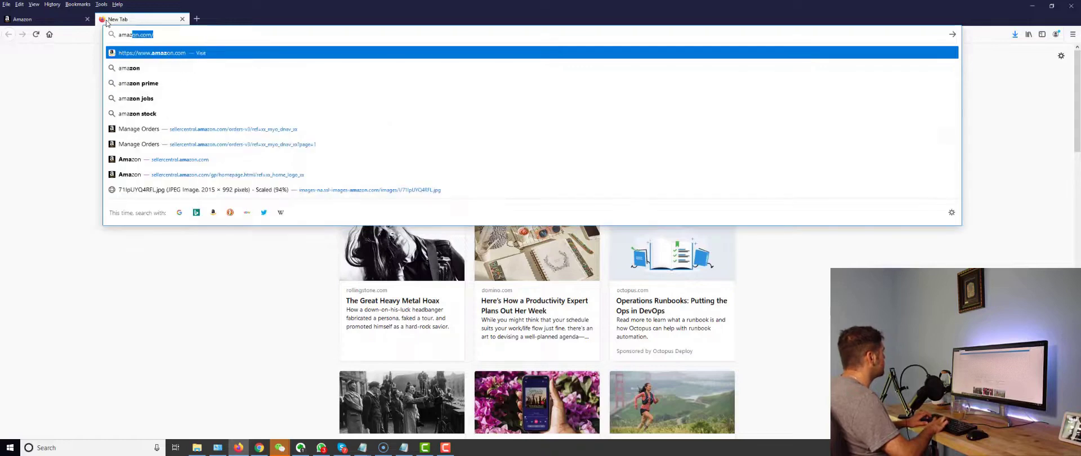
pyautogui.press('Return')
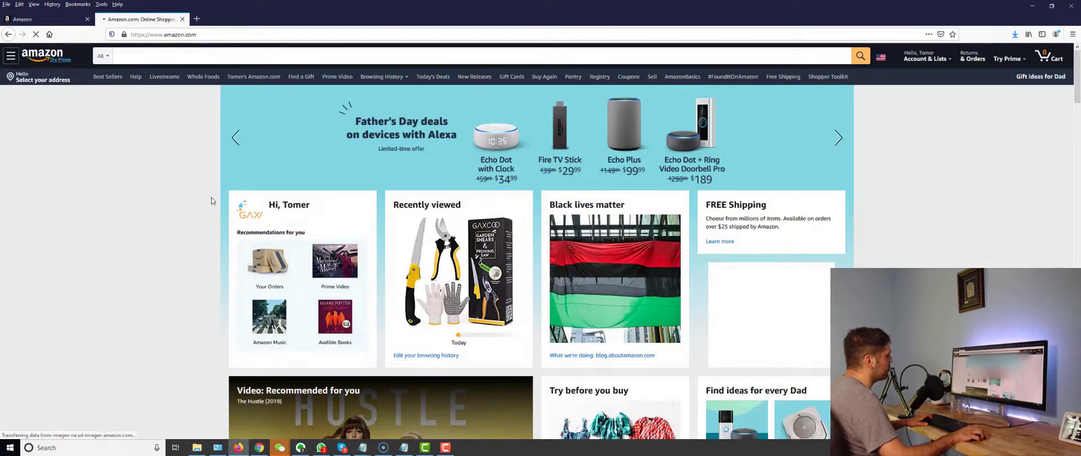
# - Find the CeraVe Daily Moisturizing Lotion among the beauty best sellers and open the brand's store from its listing
pyautogui.scroll(-5, 210, 197)
pyautogui.scroll(-2, 206, 198)
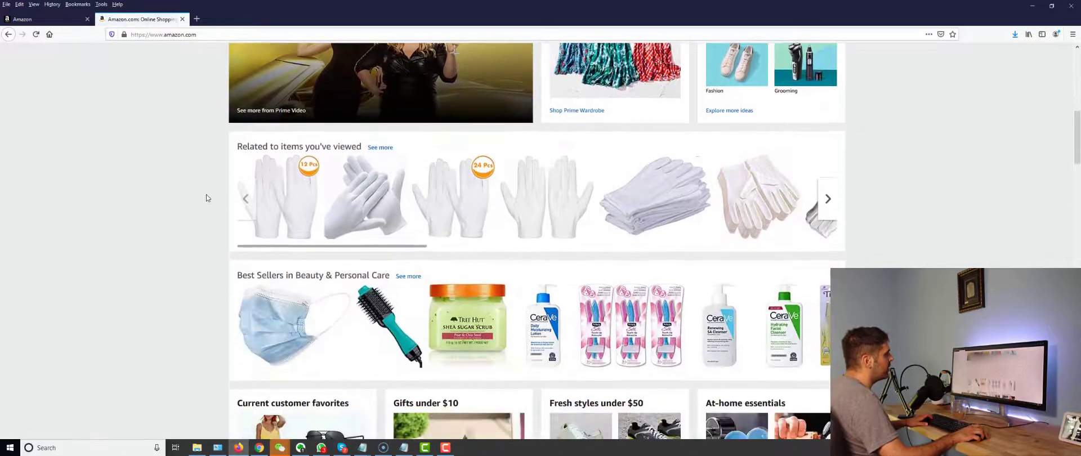
pyautogui.scroll(-3, 201, 191)
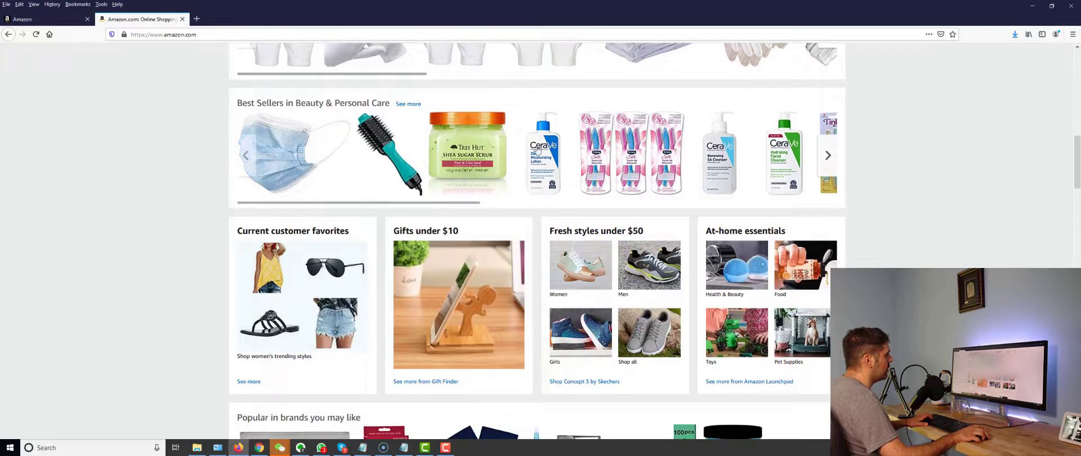
pyautogui.click(539, 183)
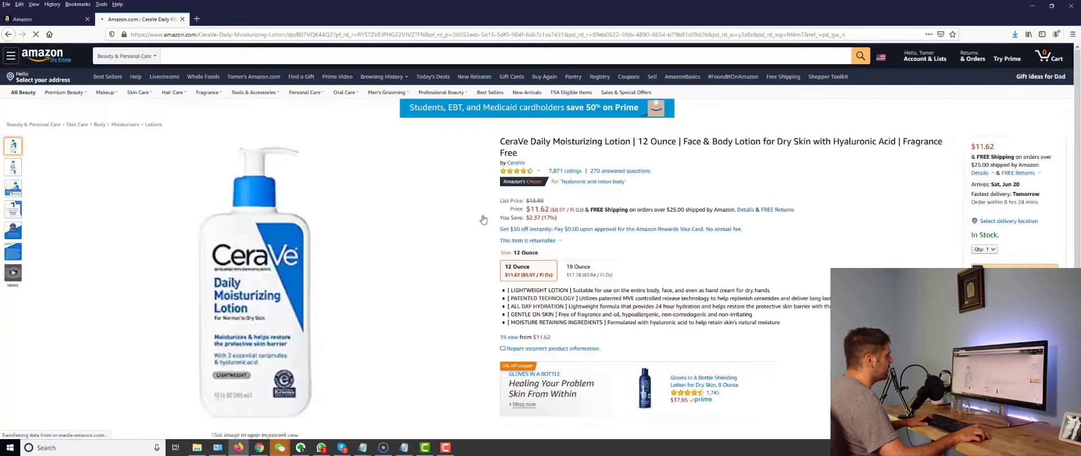
pyautogui.click(508, 163)
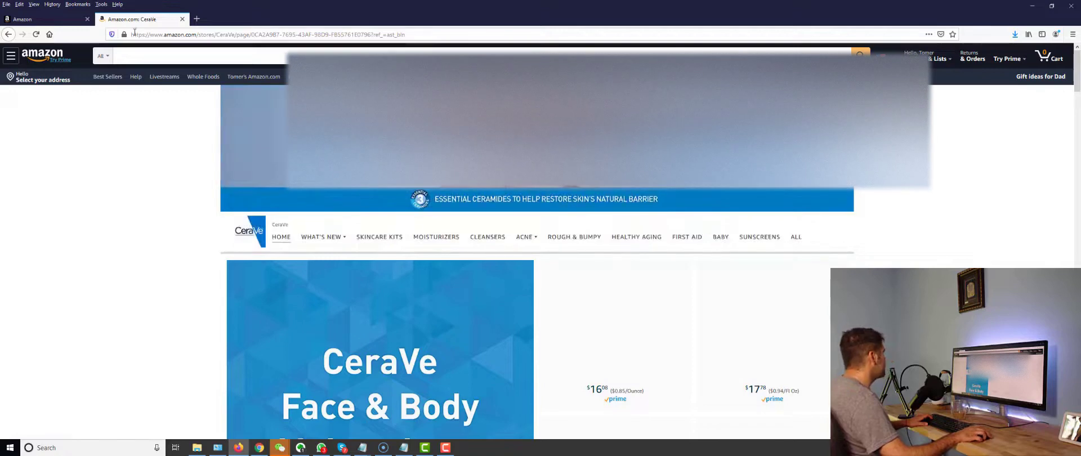
# - Compare the CeraVe store with the Add page form and enter "Brand name :" as the page navigation title
pyautogui.click(51, 19)
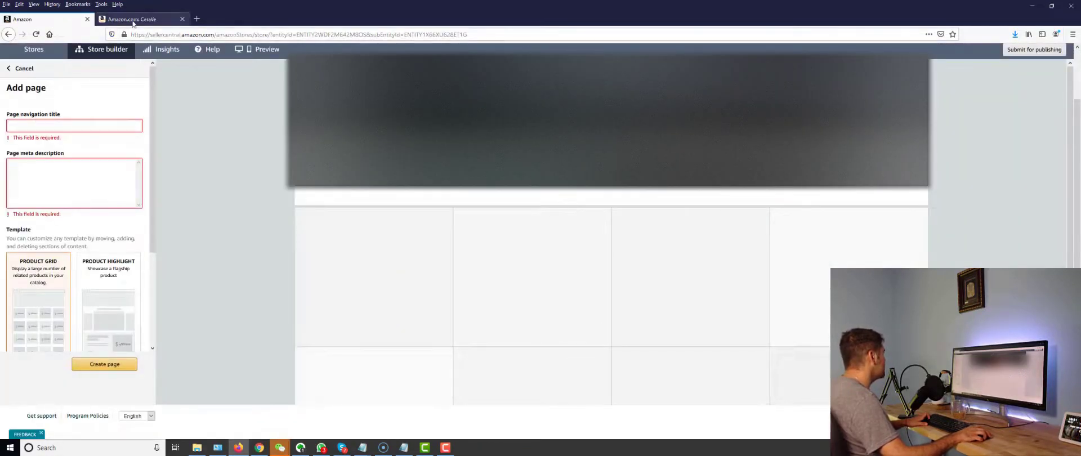
pyautogui.click(150, 20)
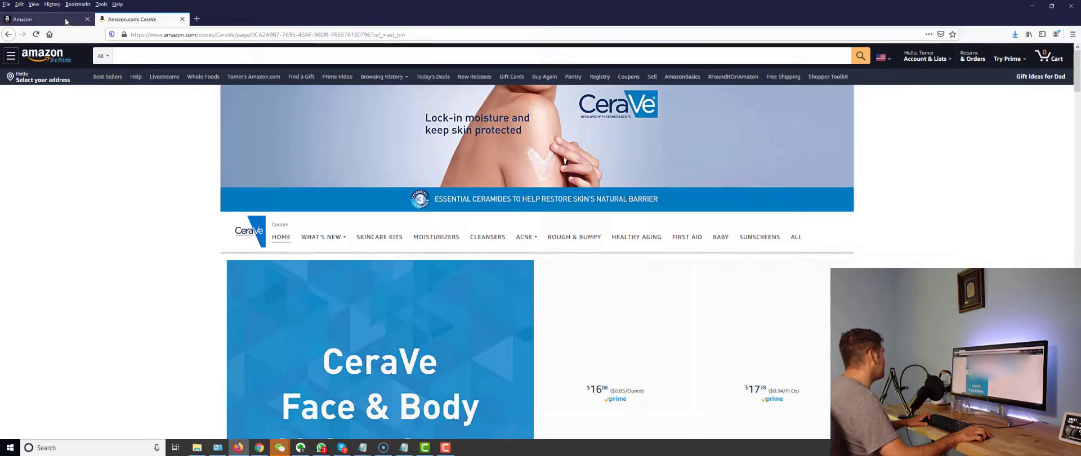
pyautogui.click(56, 22)
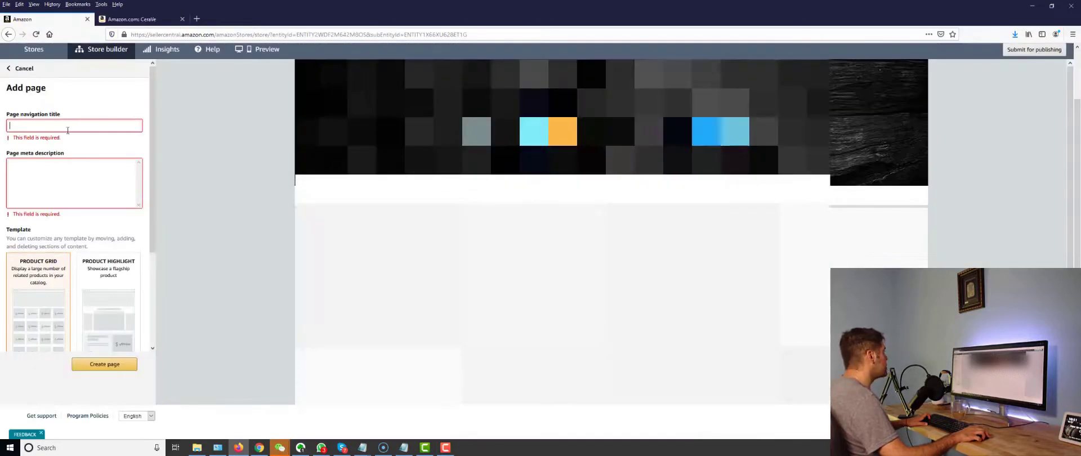
pyautogui.write('Brand name :')
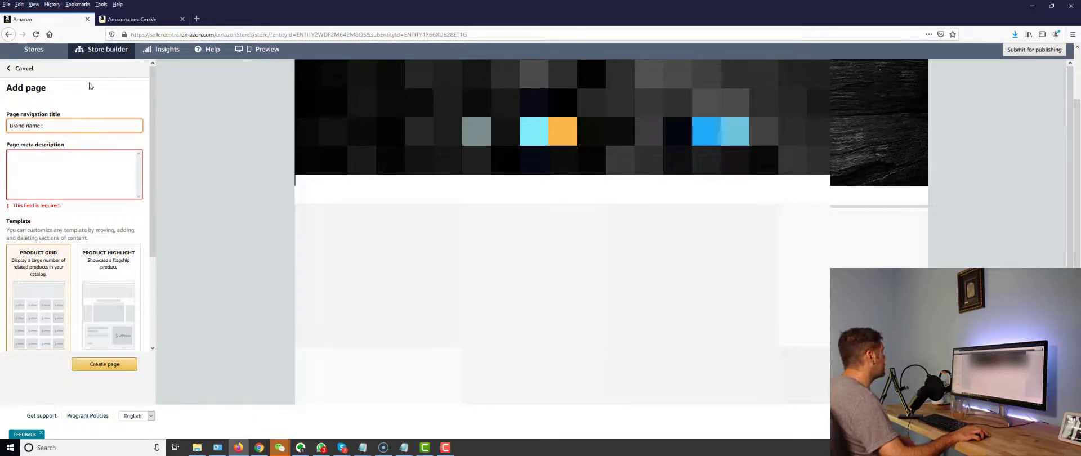
# - Open google.com in a new browser tab
pyautogui.click(196, 18)
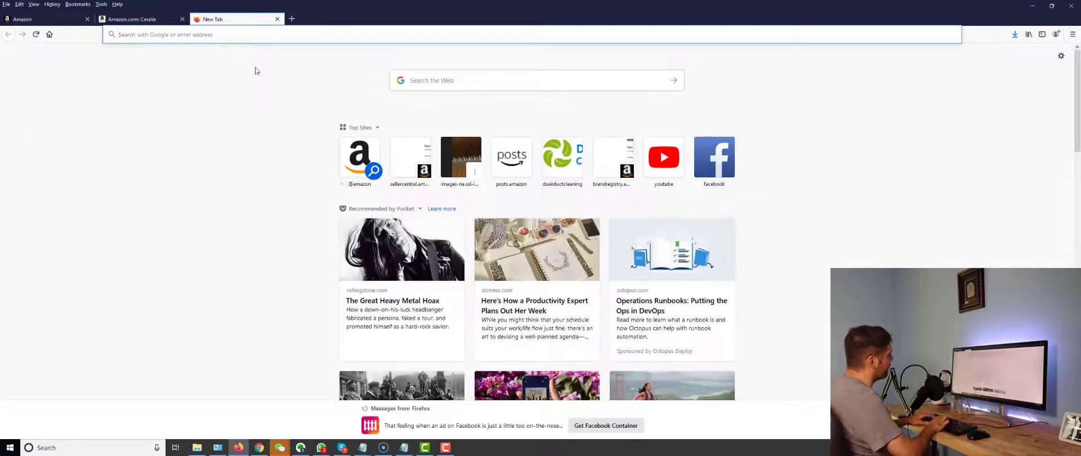
pyautogui.write('google.com')
pyautogui.press('Return')
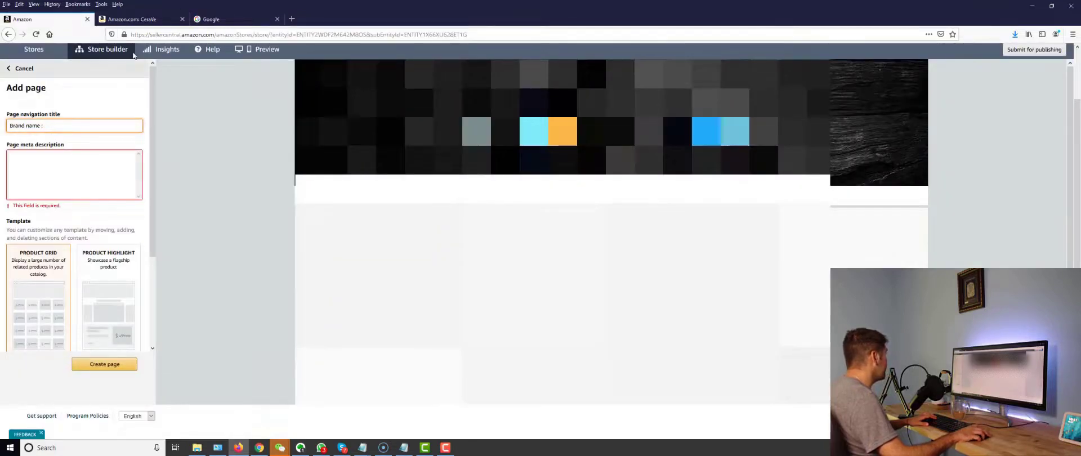
# - Check the CeraVe store's categories and add "acne products," after "Brand name :" in the page navigation title
pyautogui.click(133, 20)
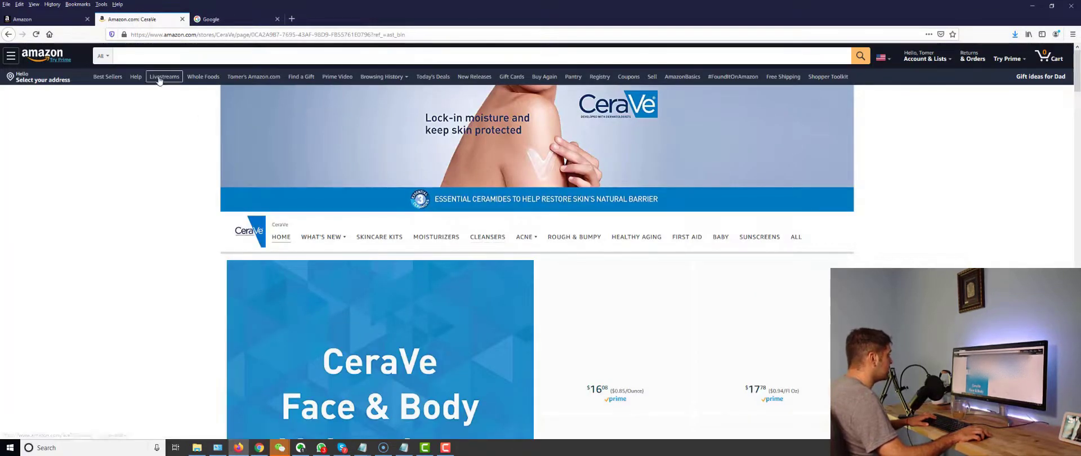
pyautogui.click(55, 17)
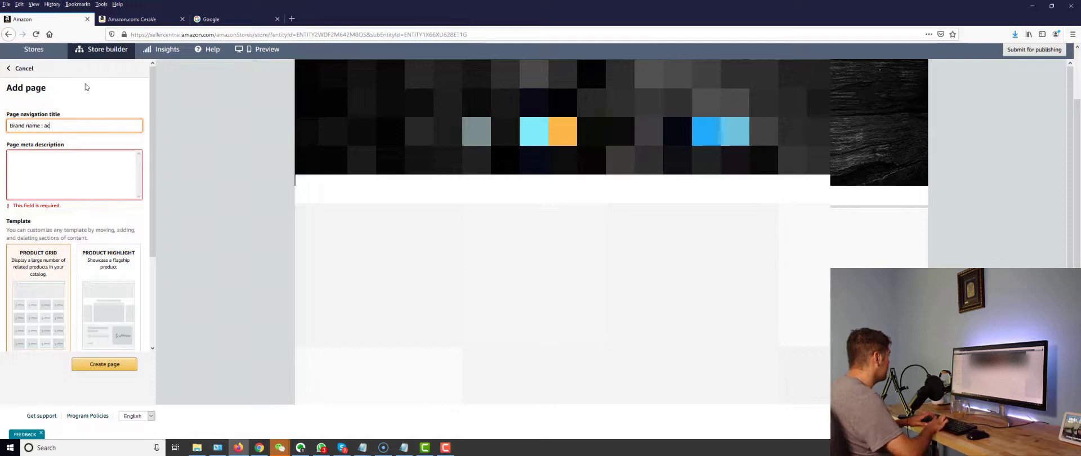
pyautogui.write('cne products,')
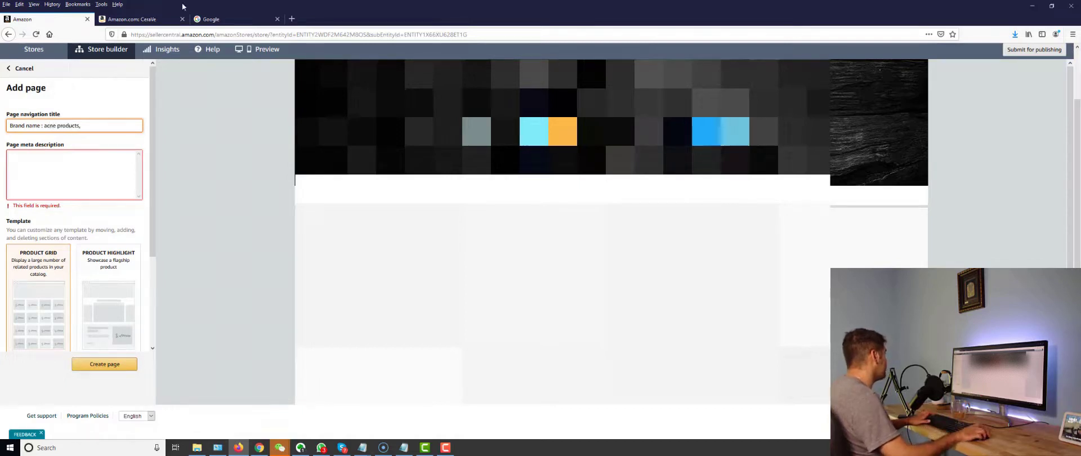
# - Search Google for "acne products" and compare the results with the page navigation title and meta description fields
pyautogui.click(237, 19)
pyautogui.write('acne products')
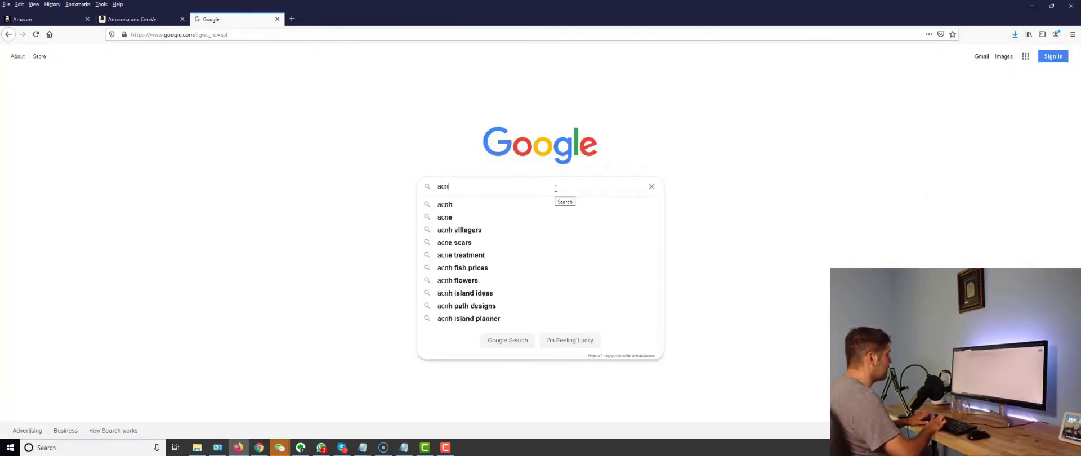
pyautogui.press('Return')
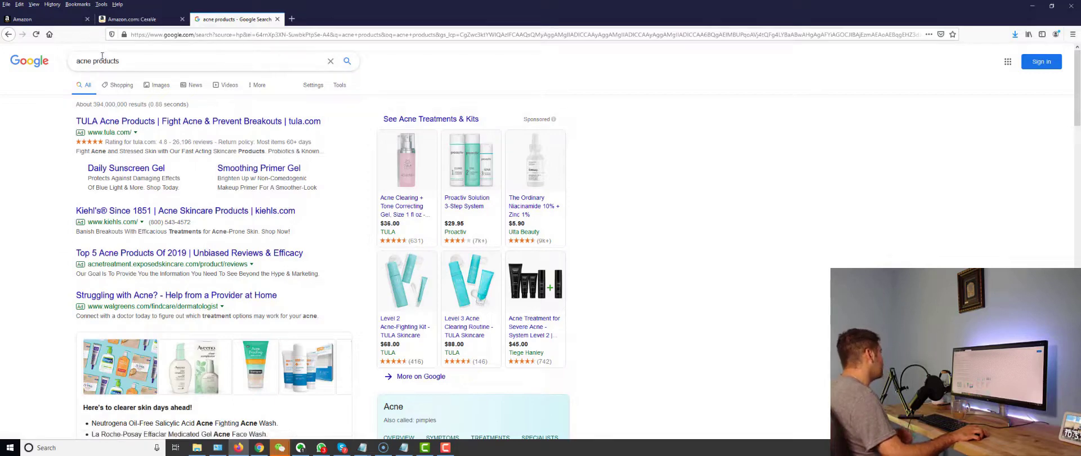
pyautogui.click(56, 20)
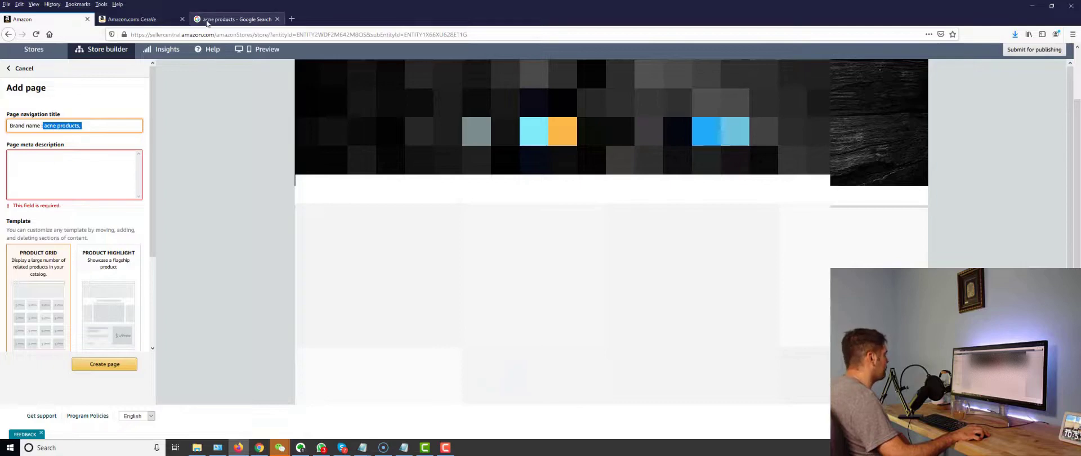
pyautogui.click(231, 19)
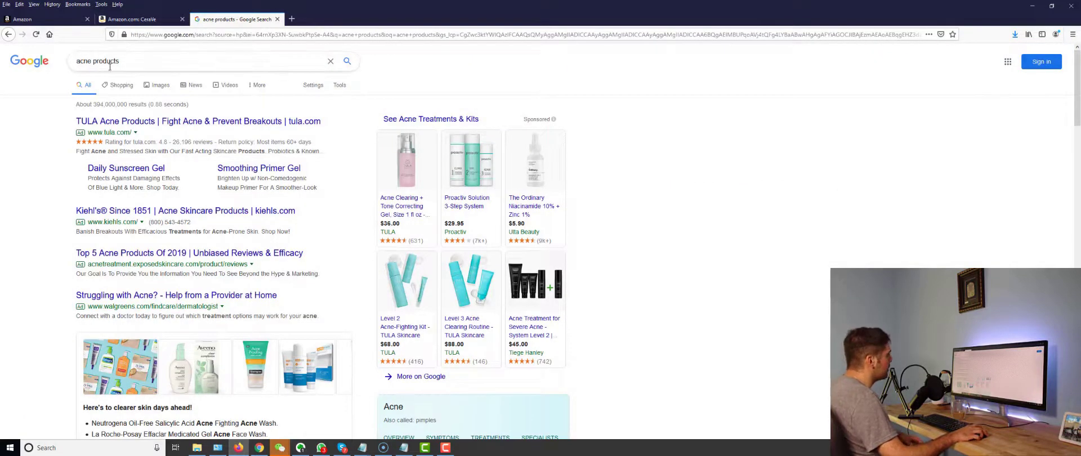
pyautogui.scroll(-3, 20, 102)
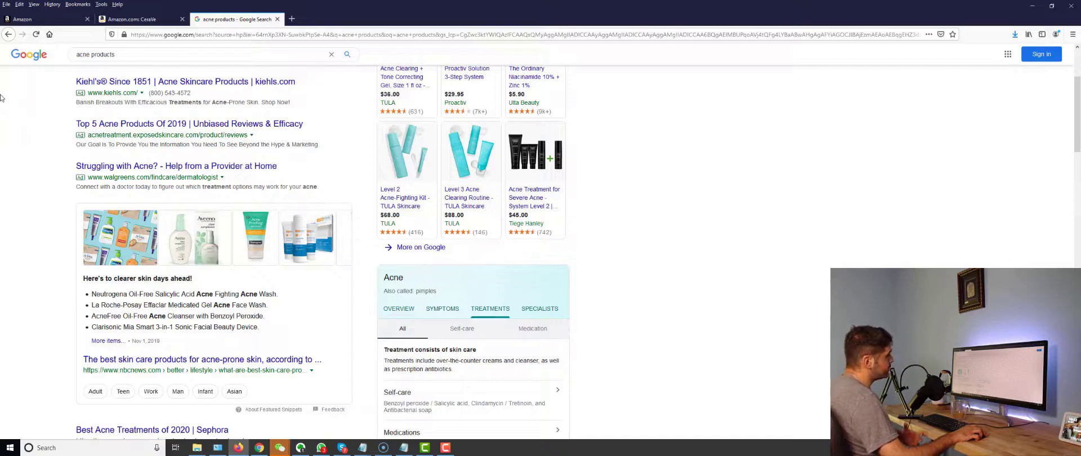
pyautogui.click(22, 19)
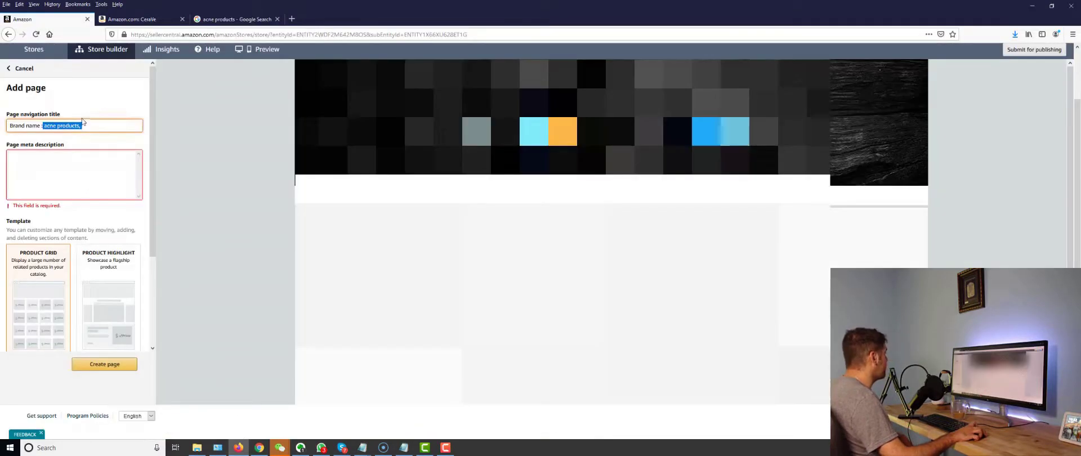
pyautogui.click(68, 176)
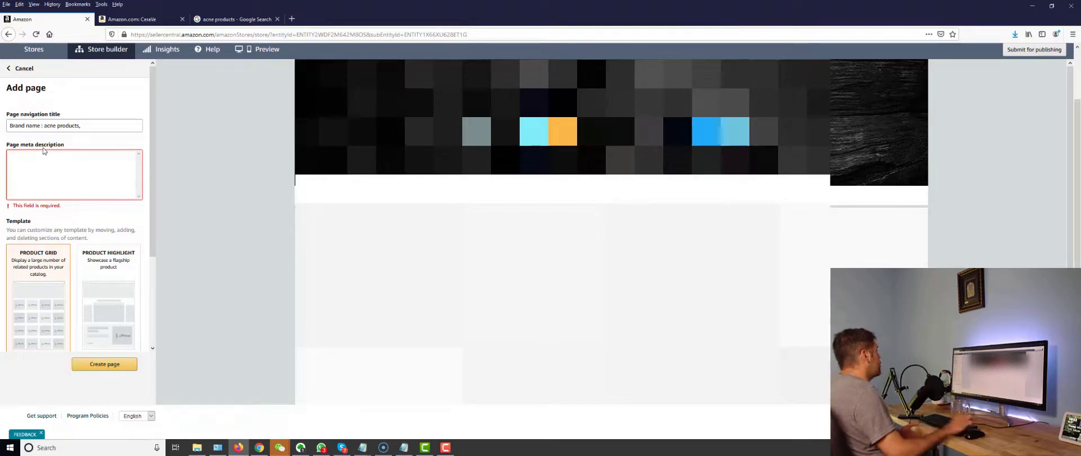
# - Examine the CeraVe store's home page layout, from the header banner through the category tiles and their product grids
pyautogui.click(125, 24)
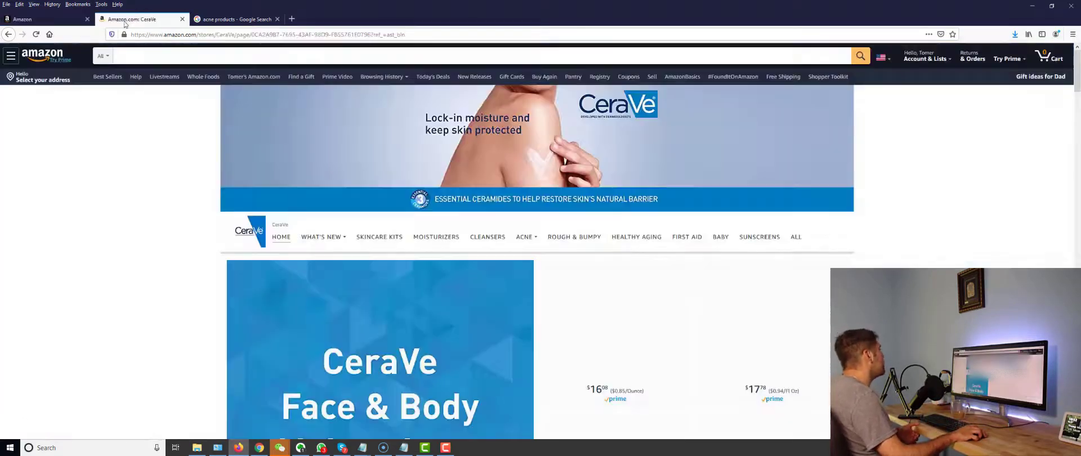
pyautogui.scroll(-10, 107, 125)
pyautogui.scroll(10, 75, 130)
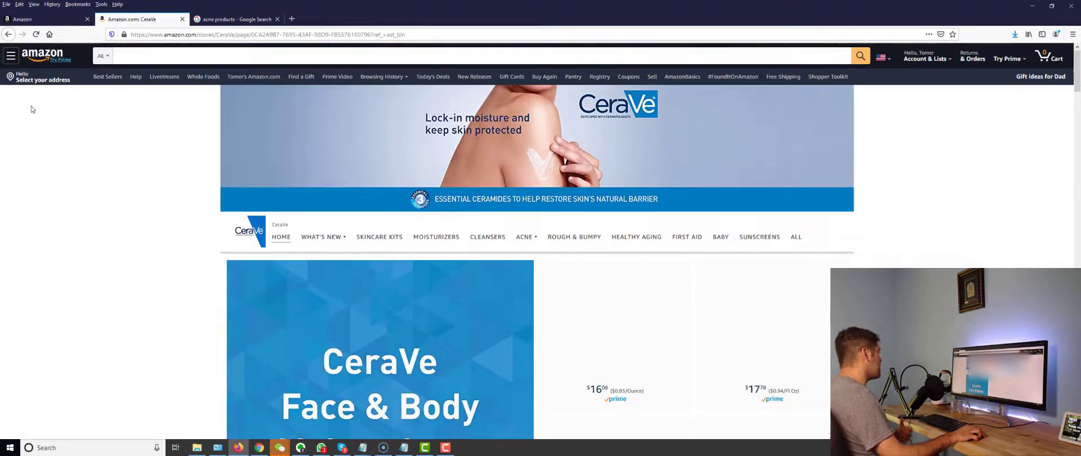
pyautogui.scroll(-6, 32, 106)
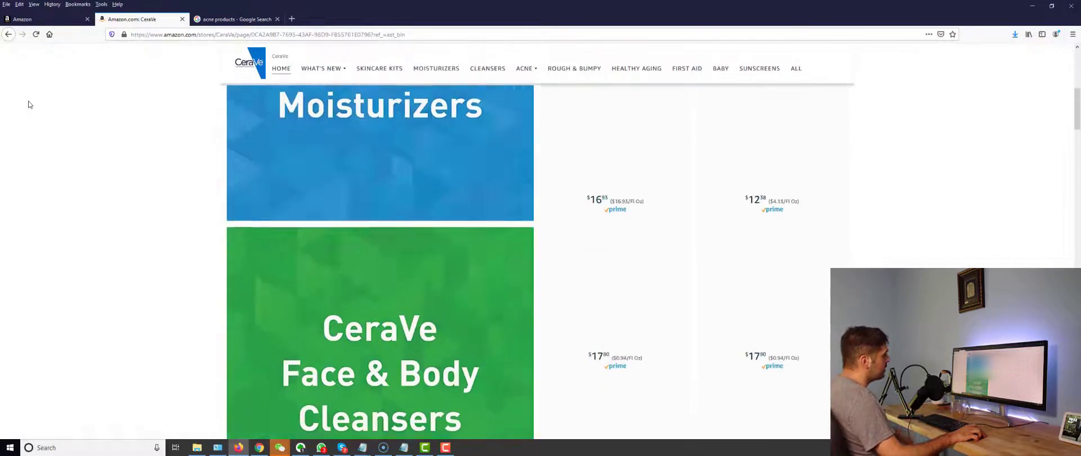
pyautogui.scroll(-15, 25, 85)
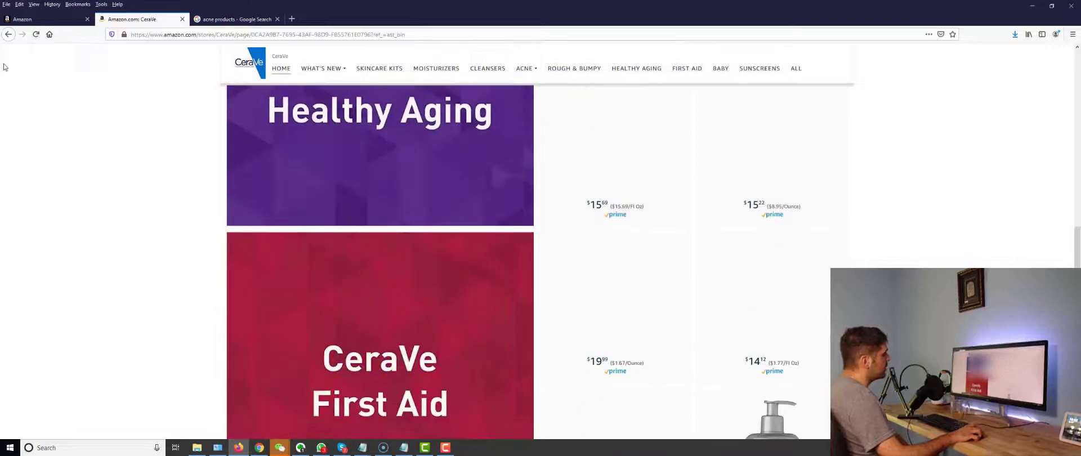
pyautogui.scroll(18, 4, 64)
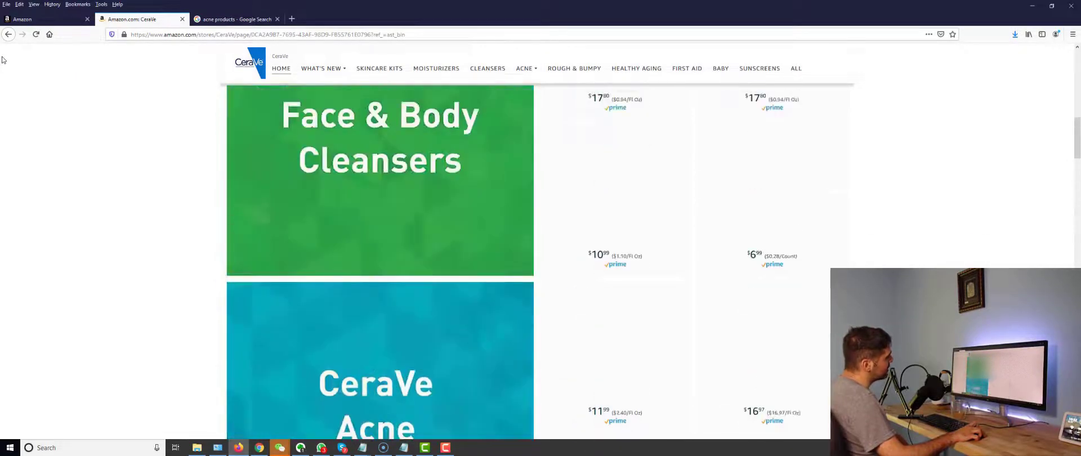
pyautogui.scroll(5, 2, 57)
pyautogui.scroll(-5, 56, 70)
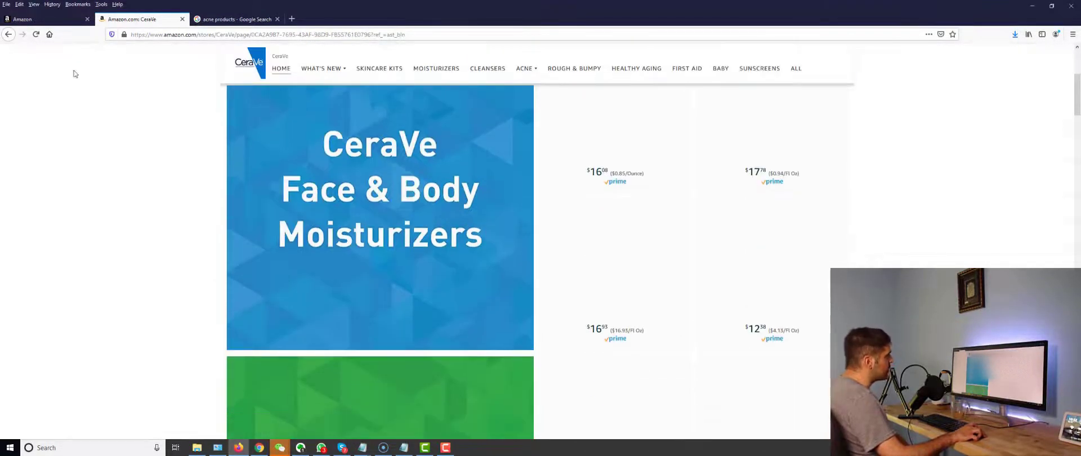
pyautogui.moveTo(74, 74); pyautogui.dragTo(173, 143)
pyautogui.click(173, 144)
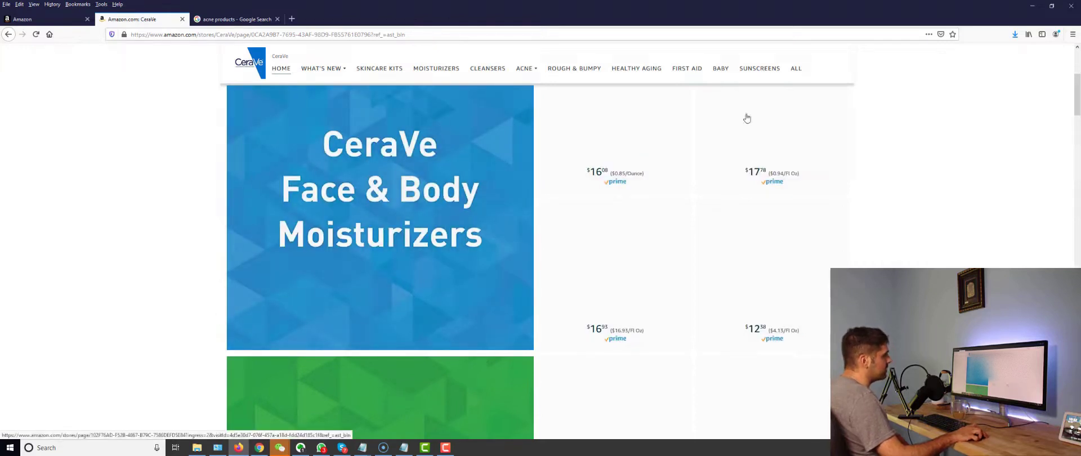
pyautogui.scroll(2, 526, 215)
pyautogui.scroll(-4, 551, 275)
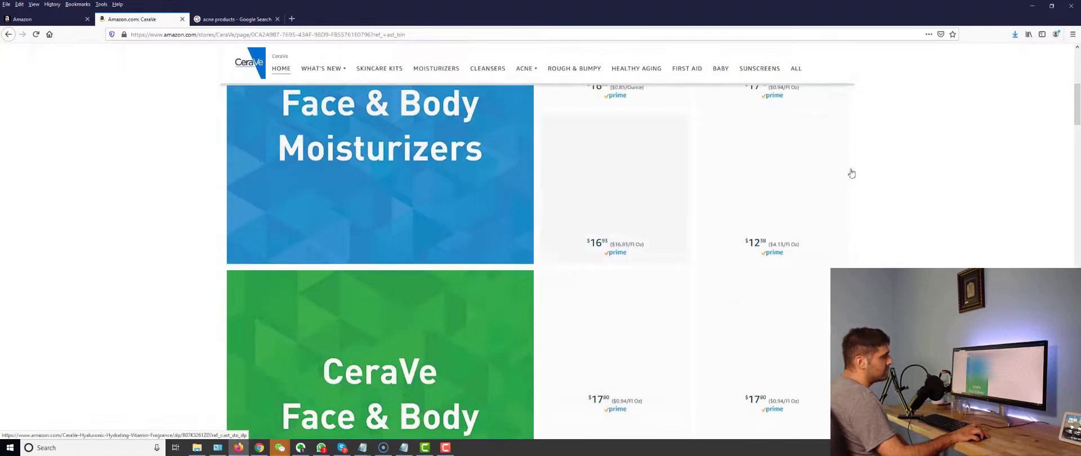
pyautogui.scroll(-12, 193, 138)
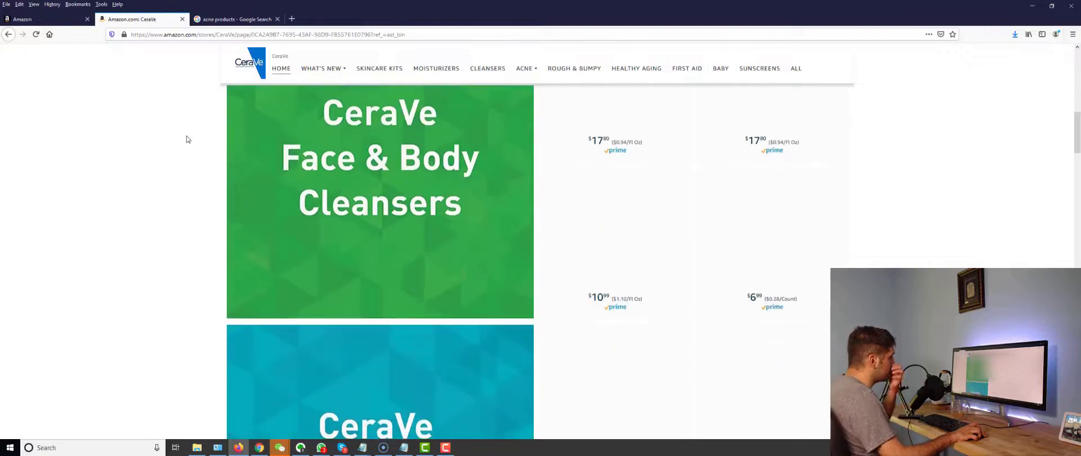
pyautogui.scroll(-15, 186, 150)
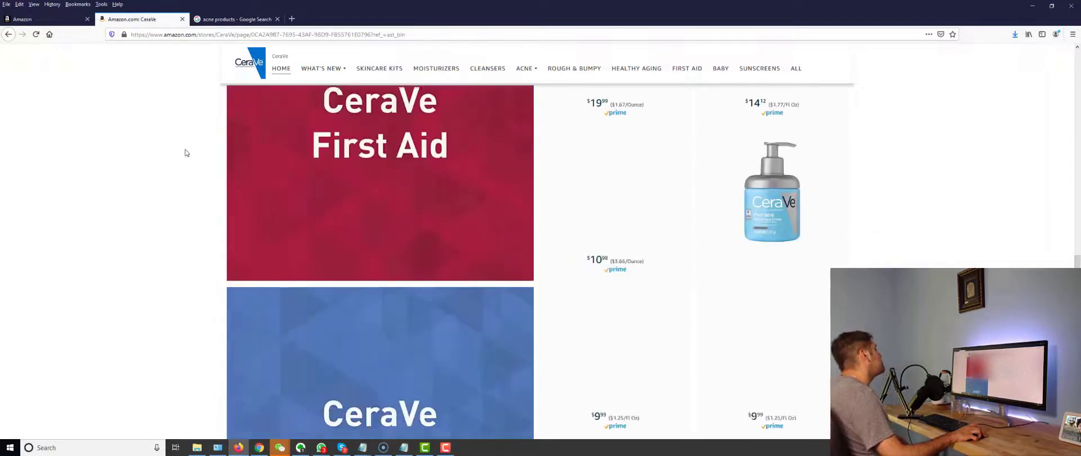
pyautogui.scroll(3, 183, 150)
pyautogui.scroll(4, 183, 149)
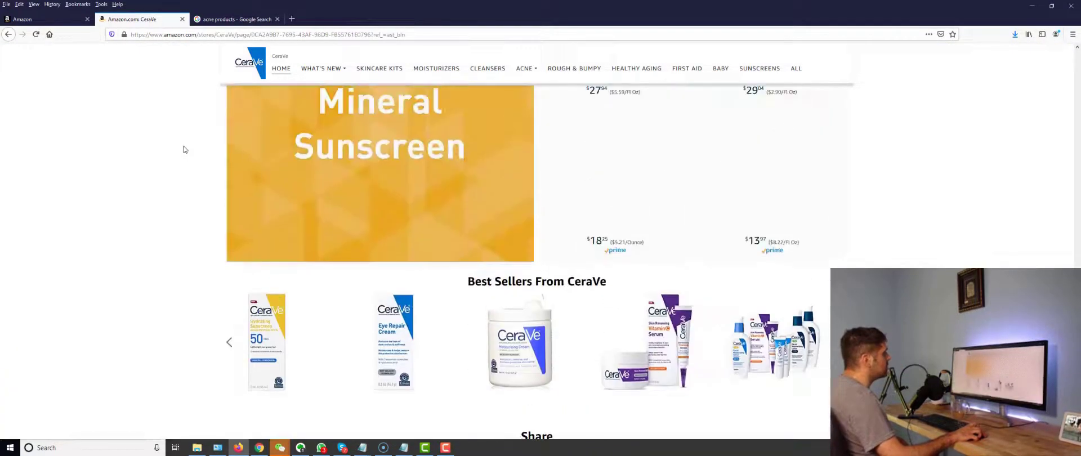
# - Examine the Best Sellers From CeraVe section and the social sharing section at the end of the store page
pyautogui.moveTo(468, 282); pyautogui.dragTo(572, 282)
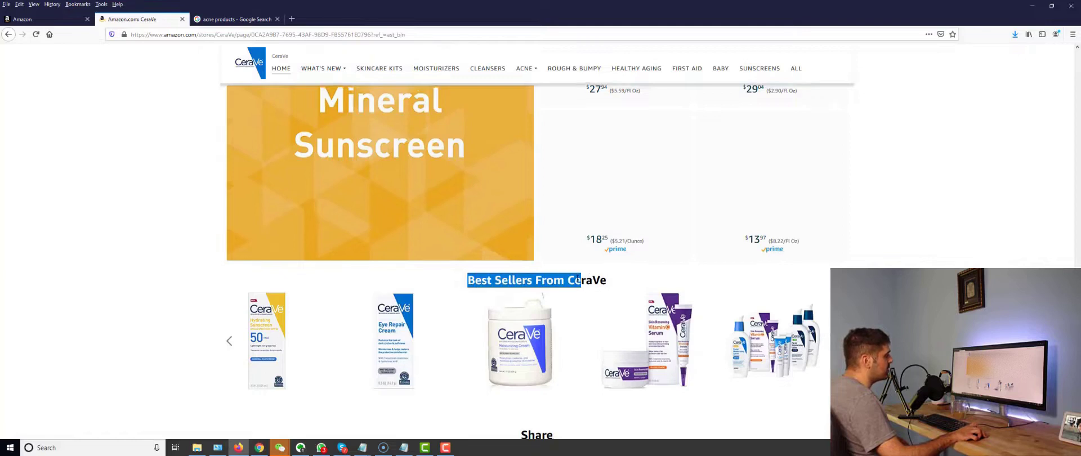
pyautogui.scroll(-5, 577, 279)
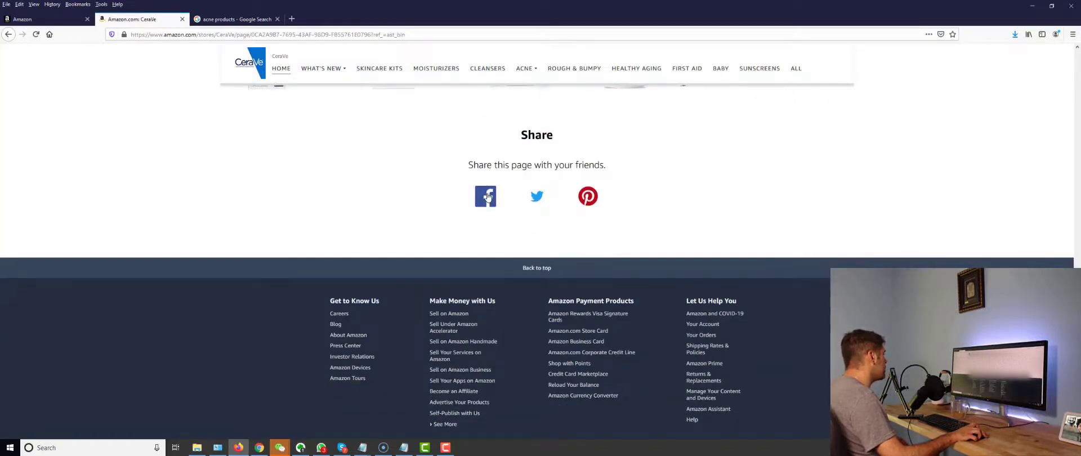
pyautogui.moveTo(449, 175); pyautogui.dragTo(608, 168)
pyautogui.click(629, 194)
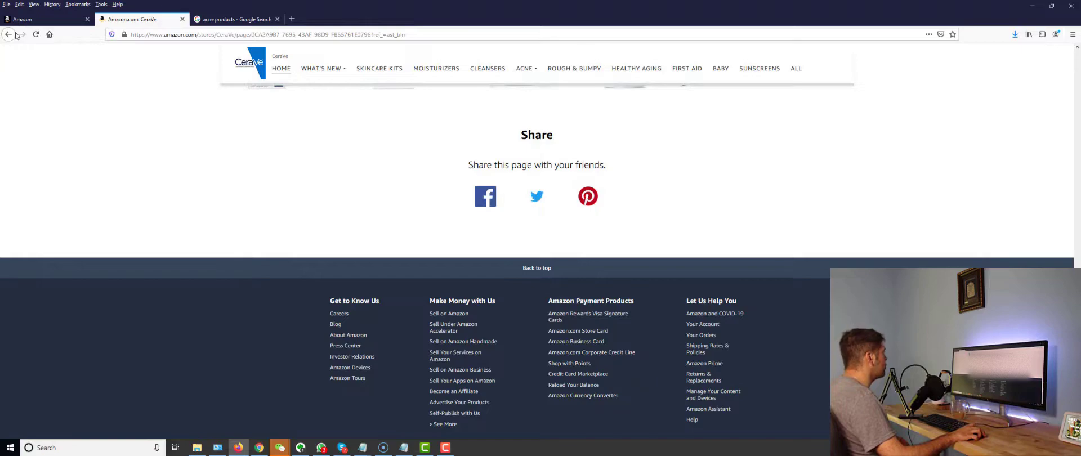
# - Open the Eye Repair Cream from the CeraVe best sellers and examine its listing, including sponsored products, manufacturer content and videos
pyautogui.scroll(5, 293, 189)
pyautogui.click(415, 337)
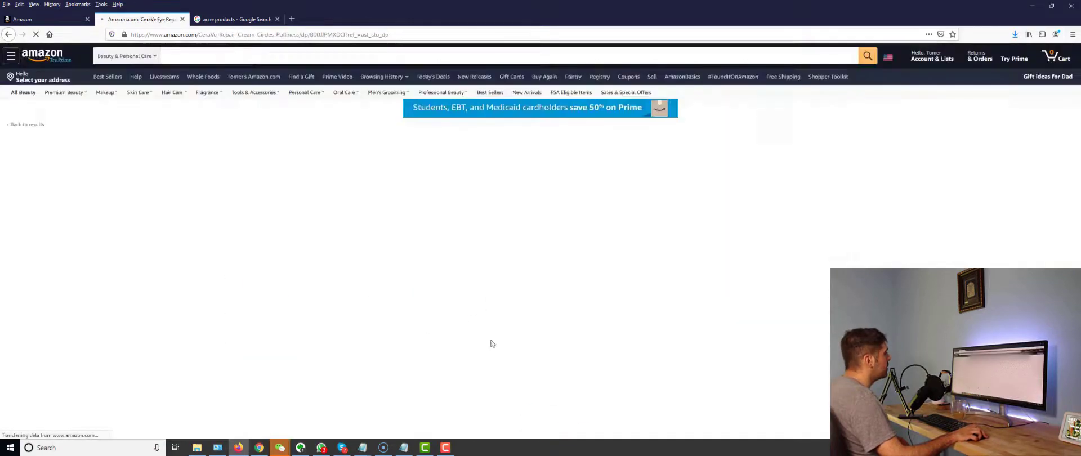
pyautogui.scroll(-5, 269, 279)
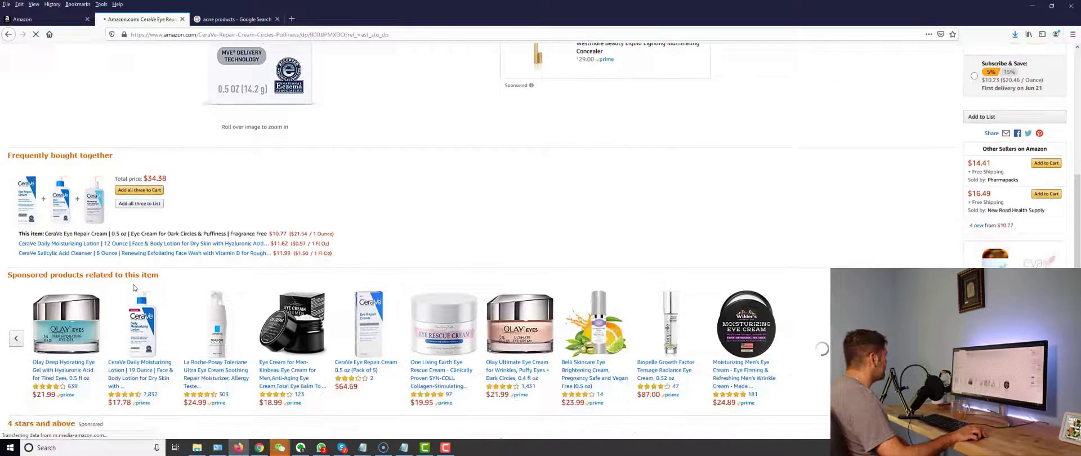
pyautogui.scroll(-6, 133, 288)
pyautogui.scroll(3, 156, 275)
pyautogui.scroll(-4, 157, 276)
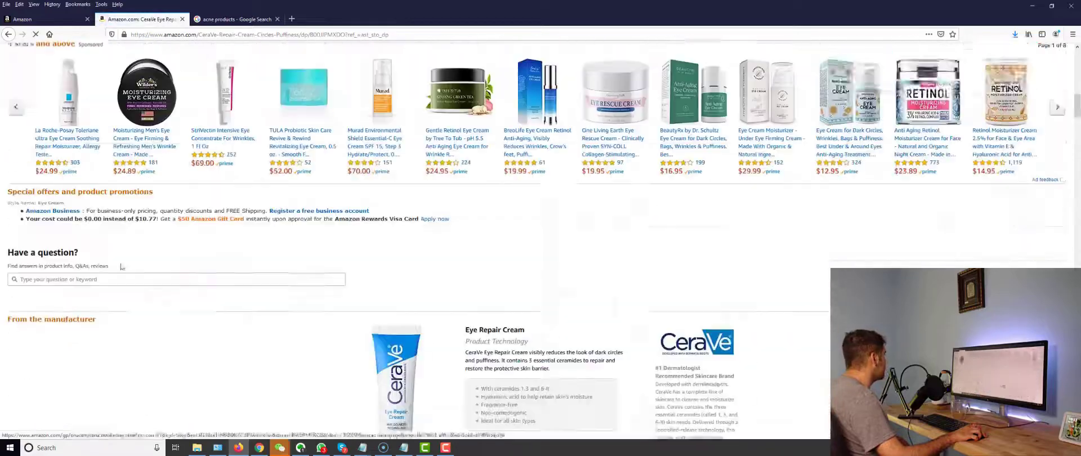
pyautogui.scroll(-4, 118, 266)
pyautogui.scroll(9, 84, 248)
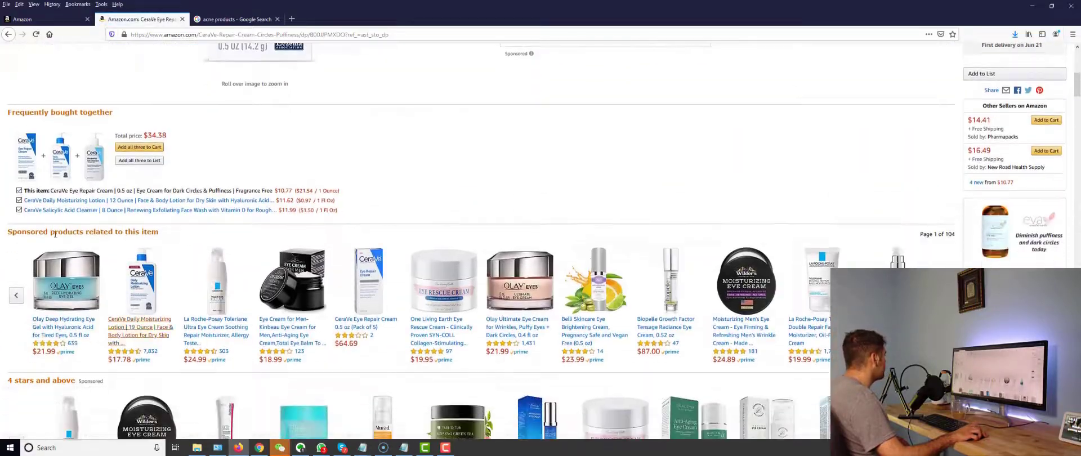
pyautogui.scroll(-4, 50, 225)
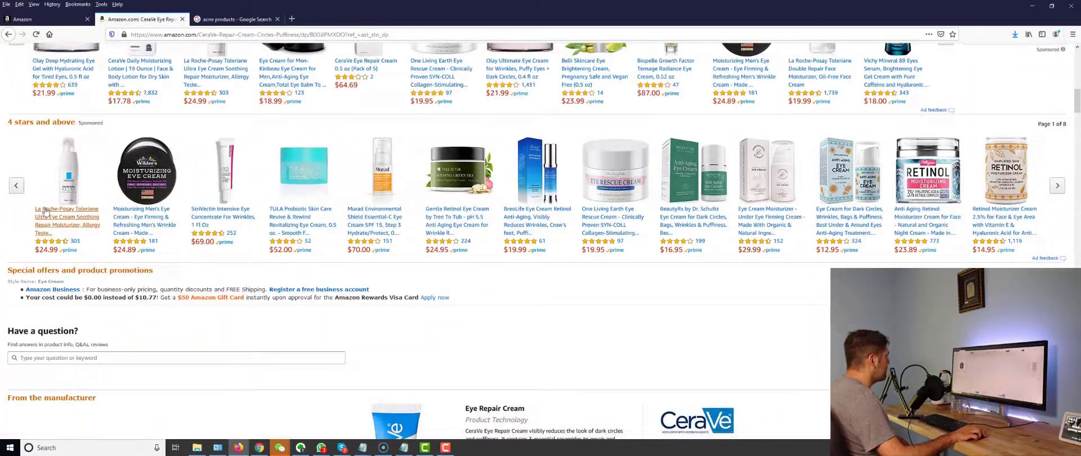
pyautogui.scroll(-15, 34, 206)
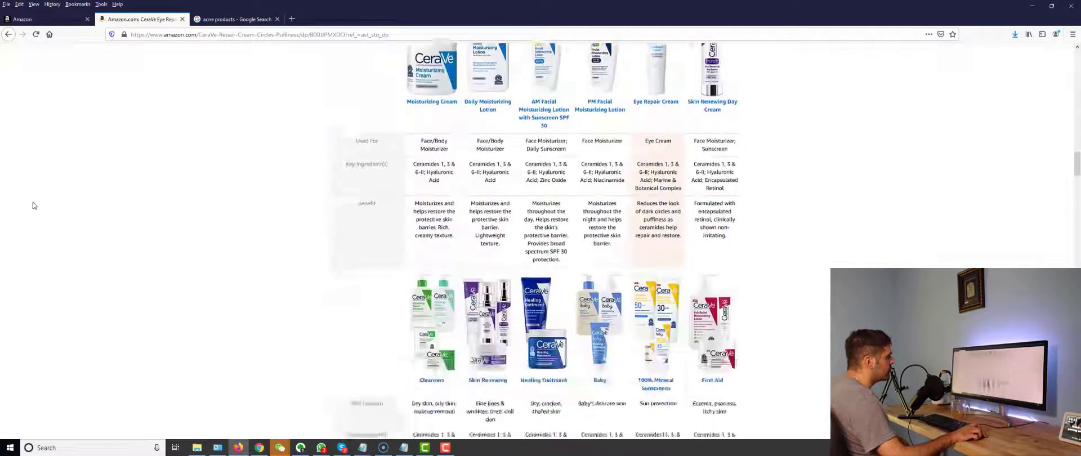
pyautogui.scroll(-15, 32, 206)
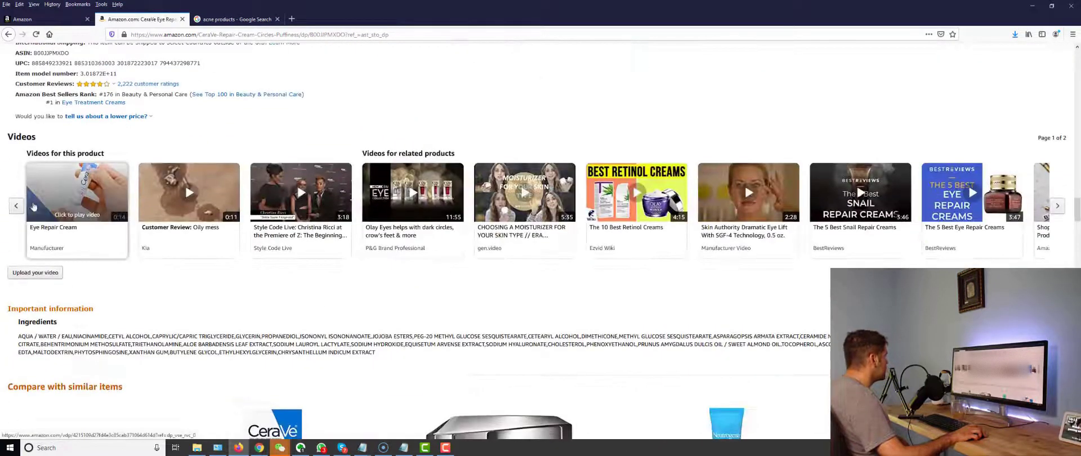
# - Open the Olay Vitamin C Brightening Eye Cream from the similar items comparison and go to Olay's brand store
pyautogui.middleClick(439, 194)
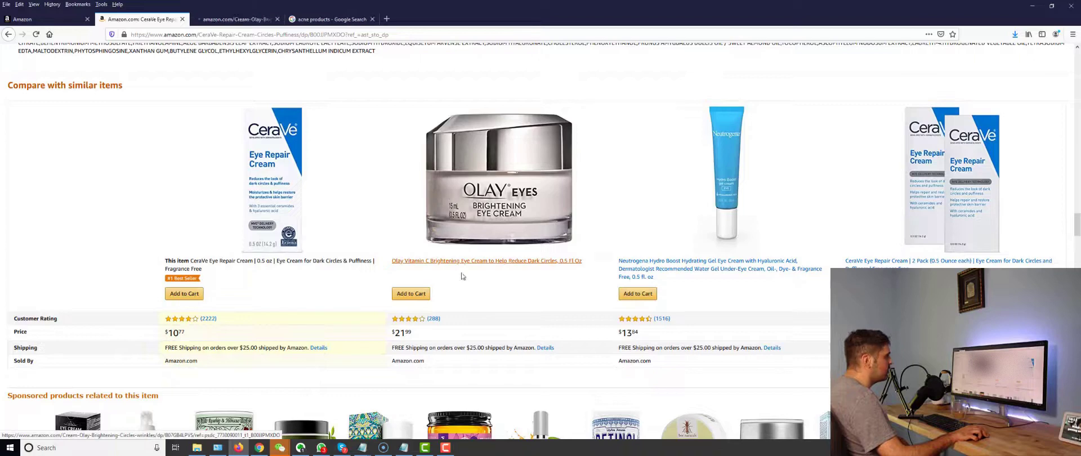
pyautogui.click(236, 22)
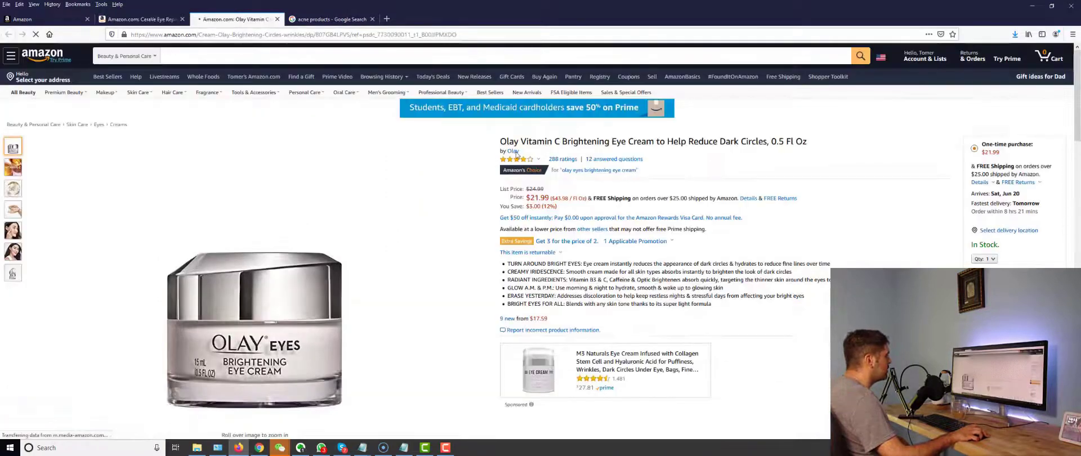
pyautogui.click(510, 153)
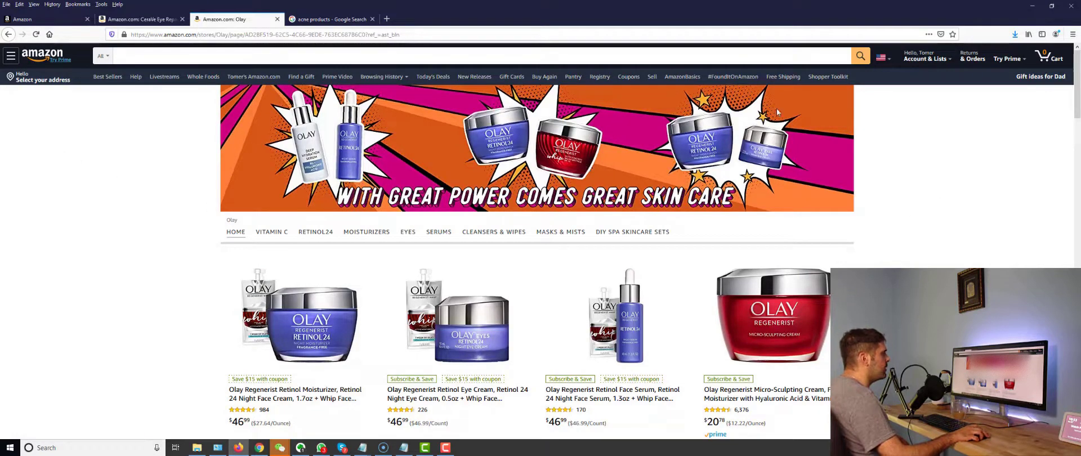
# - Examine the Olay store's home page, from the header banner and category navigation through the product grid to the sharing section
pyautogui.scroll(-7, 189, 196)
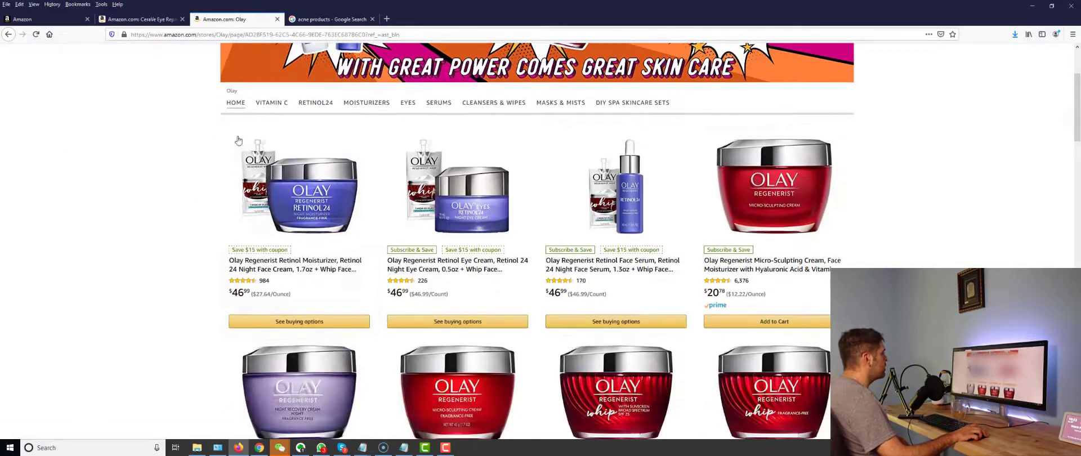
pyautogui.scroll(-15, 37, 172)
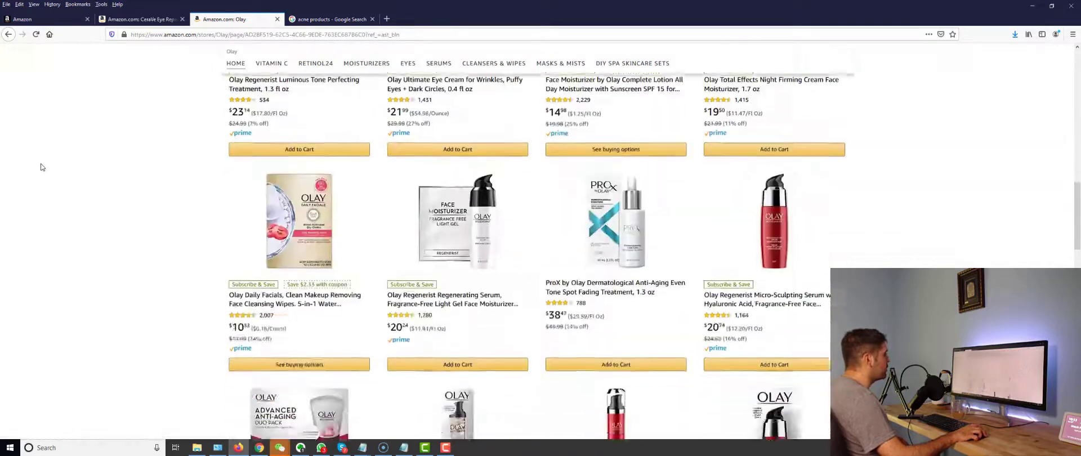
pyautogui.scroll(-10, 24, 145)
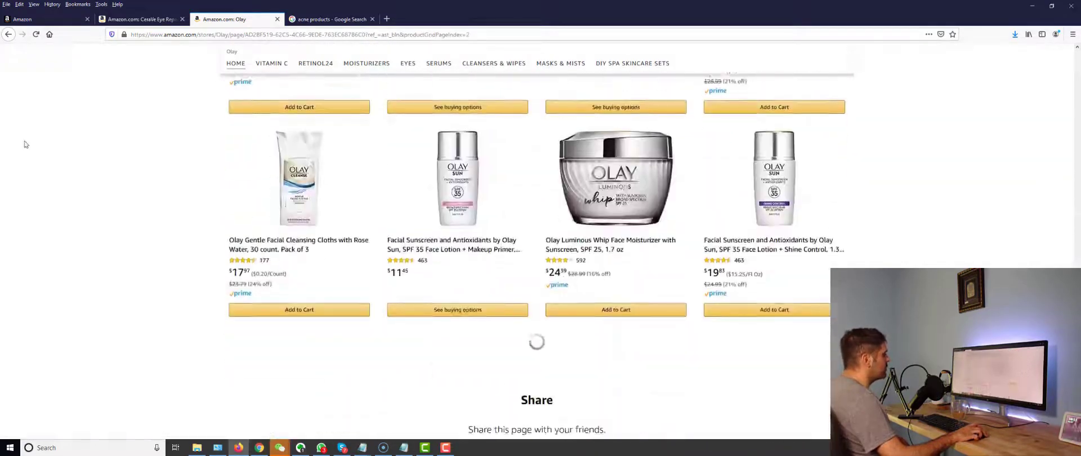
pyautogui.scroll(-12, 7, 142)
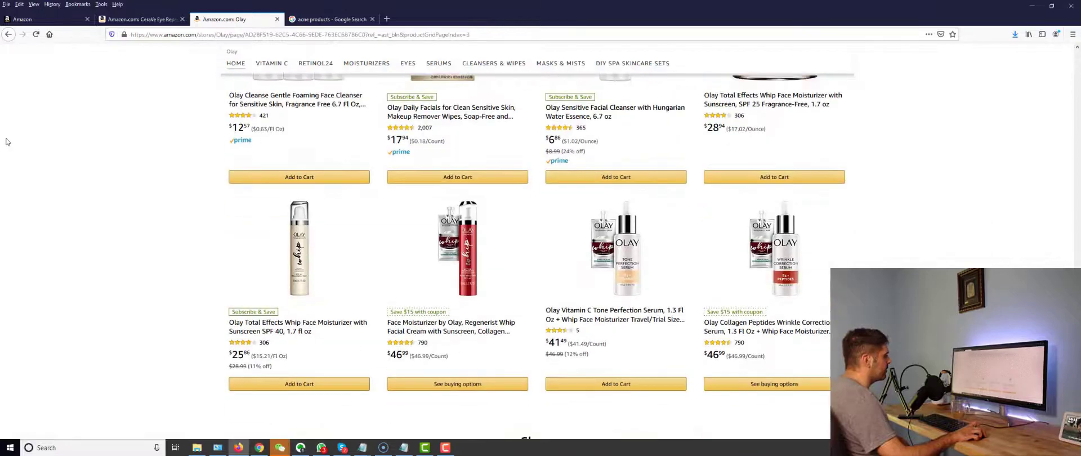
pyautogui.scroll(20, 84, 113)
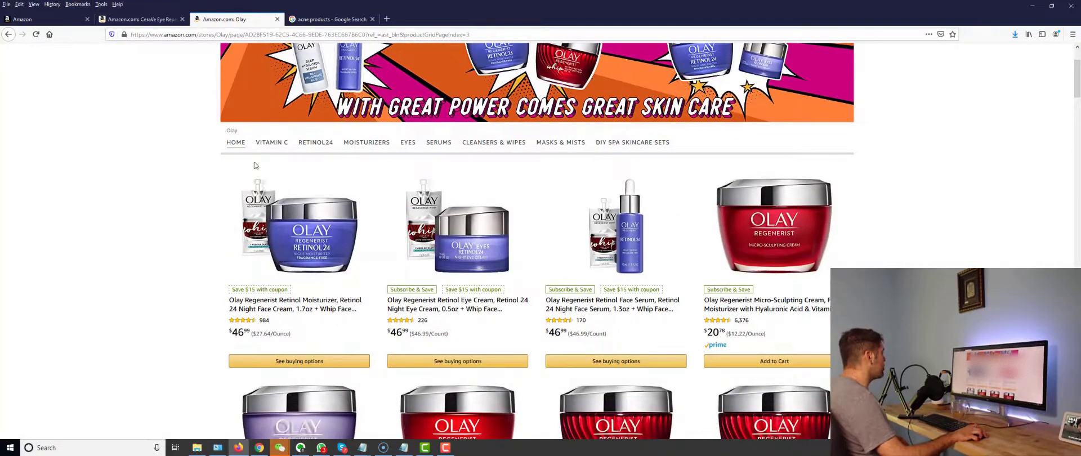
# - Open the Olay Regenerist Retinol Moisturizer listing and look through its comparison, reviews and recommended products
pyautogui.click(236, 181)
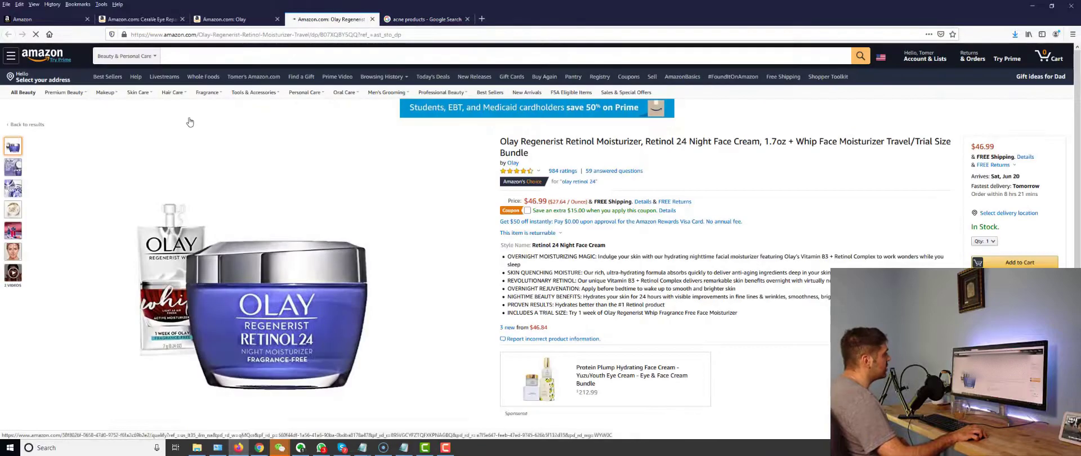
pyautogui.scroll(-15, 189, 122)
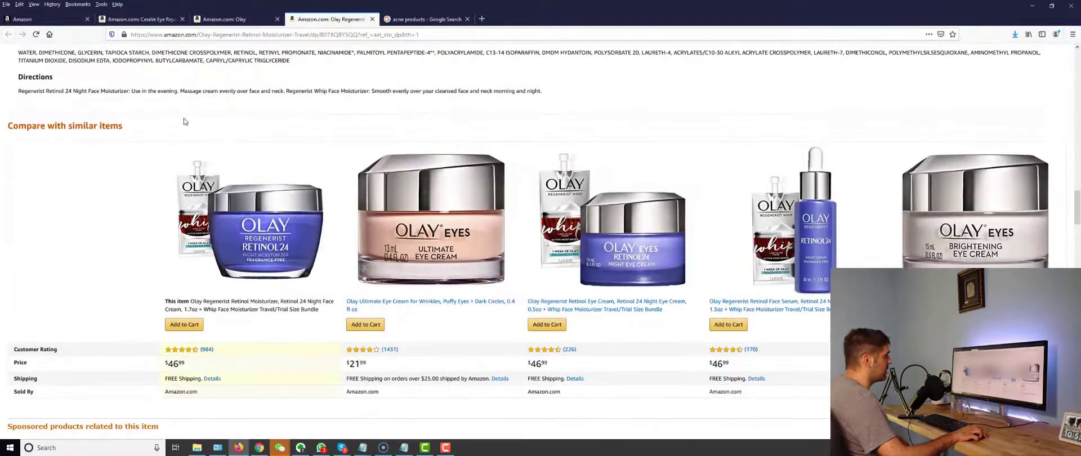
pyautogui.scroll(-20, 180, 118)
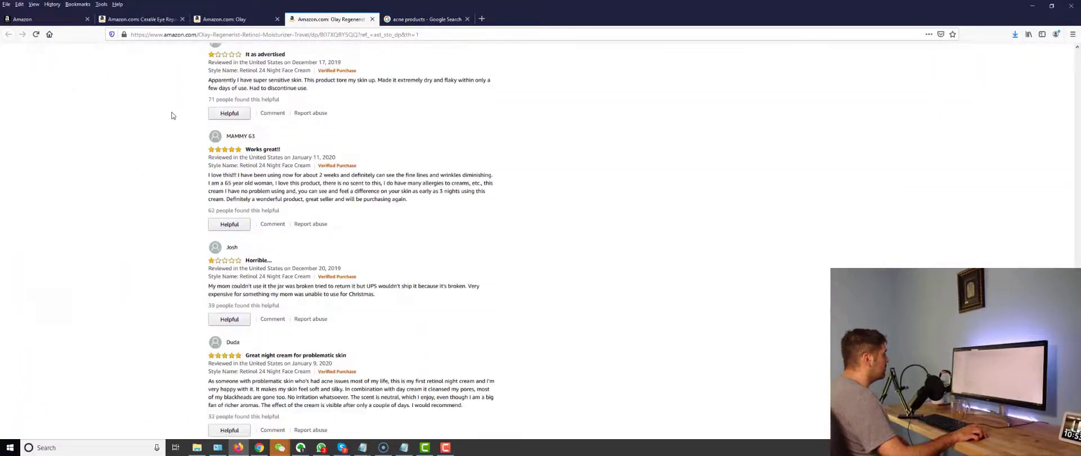
pyautogui.scroll(-20, 169, 116)
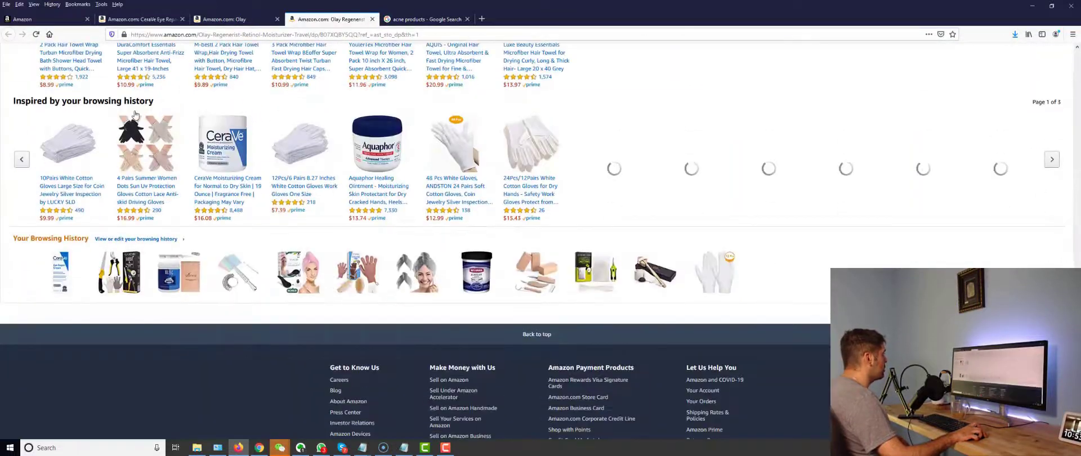
pyautogui.scroll(3, 136, 115)
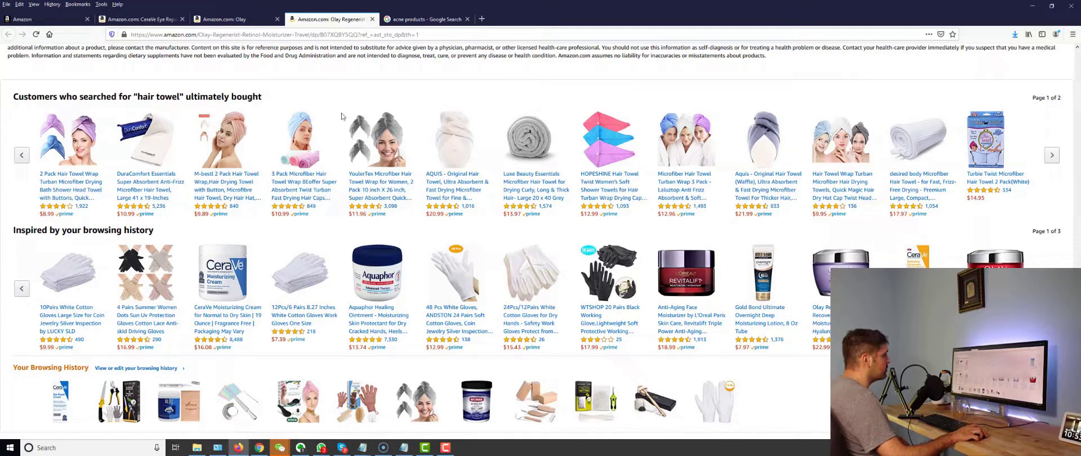
# - Open the Turbie Twist brand store from the hair towel recommendations and examine its header, category tiles and product grid
pyautogui.click(991, 152)
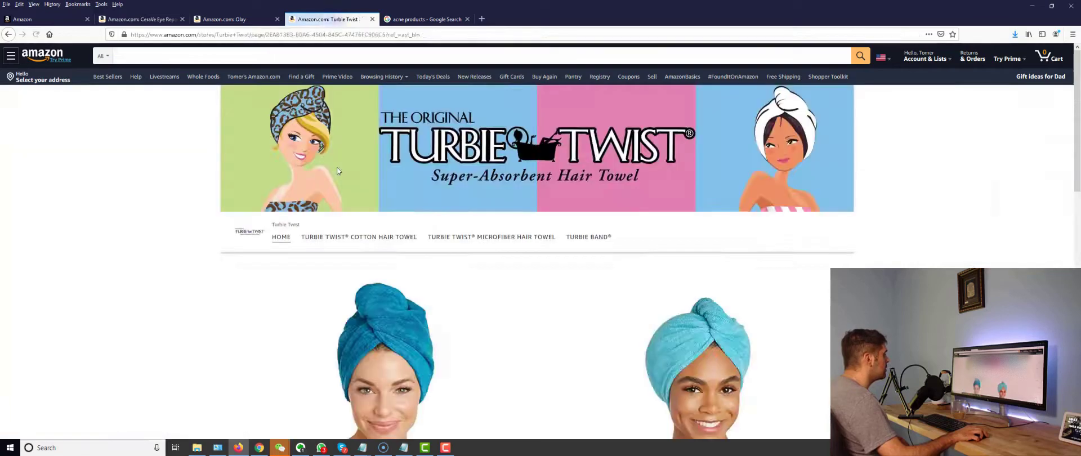
pyautogui.scroll(-3, 106, 220)
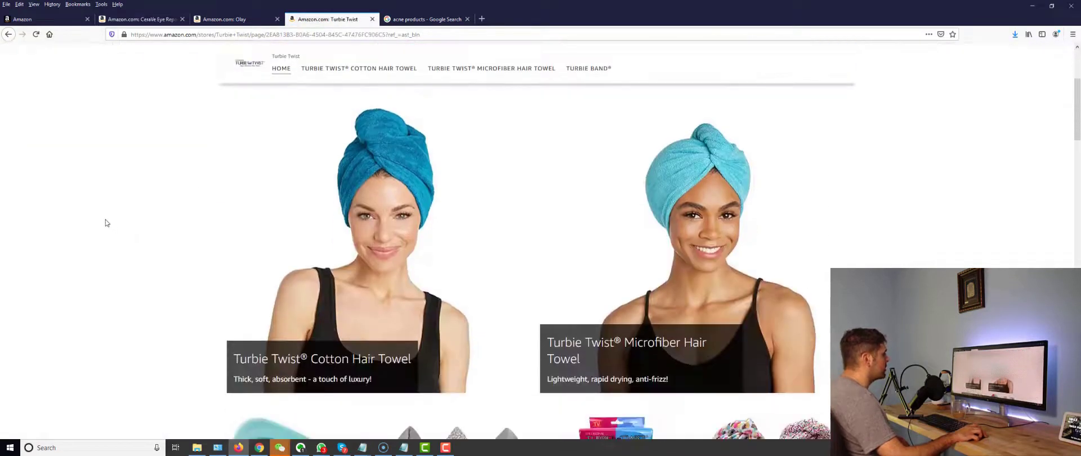
pyautogui.scroll(2, 104, 220)
pyautogui.scroll(-2, 90, 221)
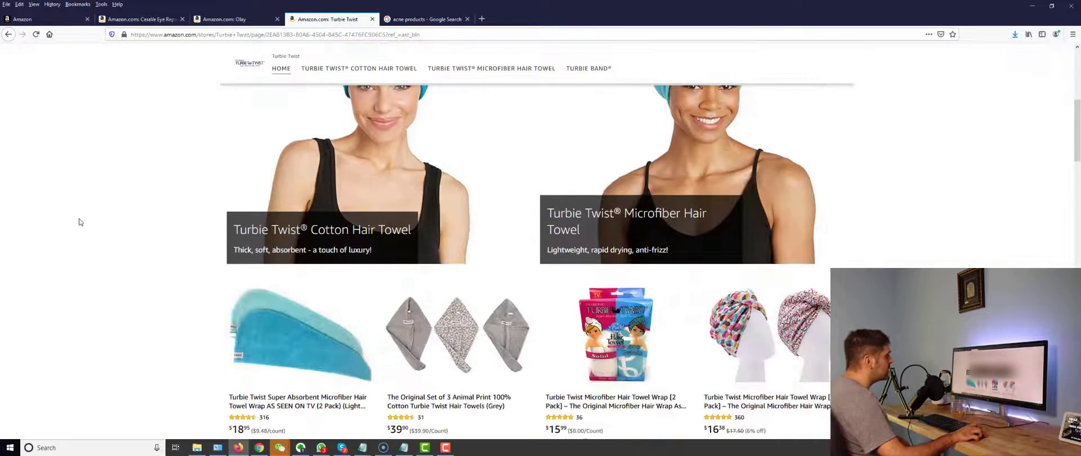
pyautogui.scroll(1, 80, 222)
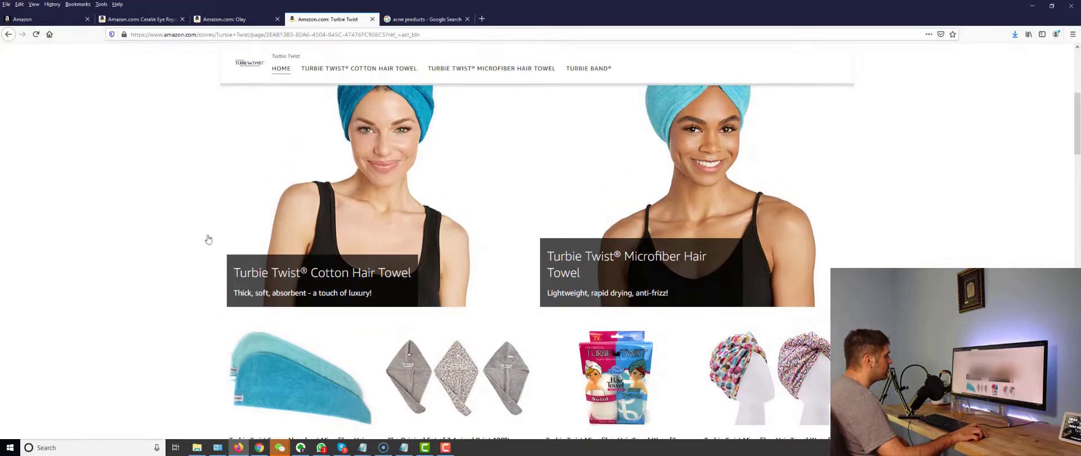
pyautogui.scroll(-7, 150, 224)
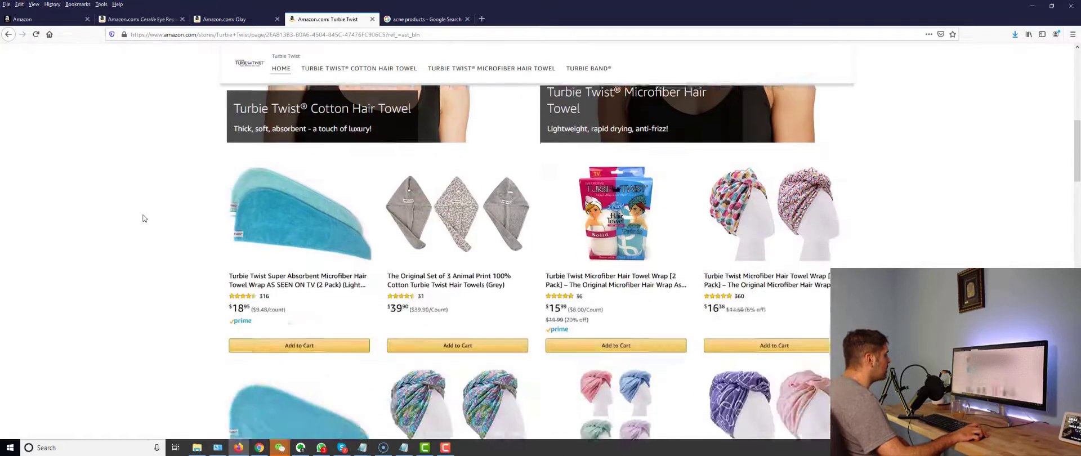
pyautogui.scroll(10, 127, 200)
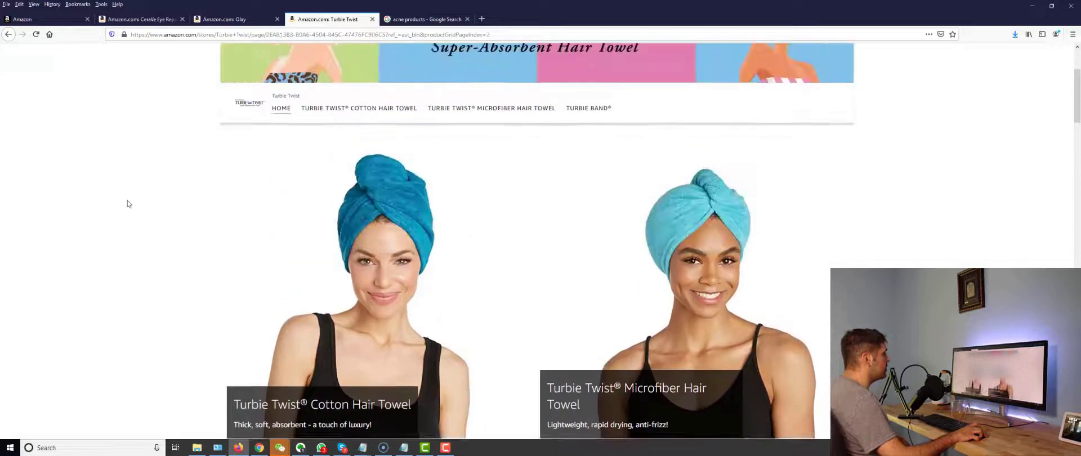
pyautogui.scroll(-3, 140, 174)
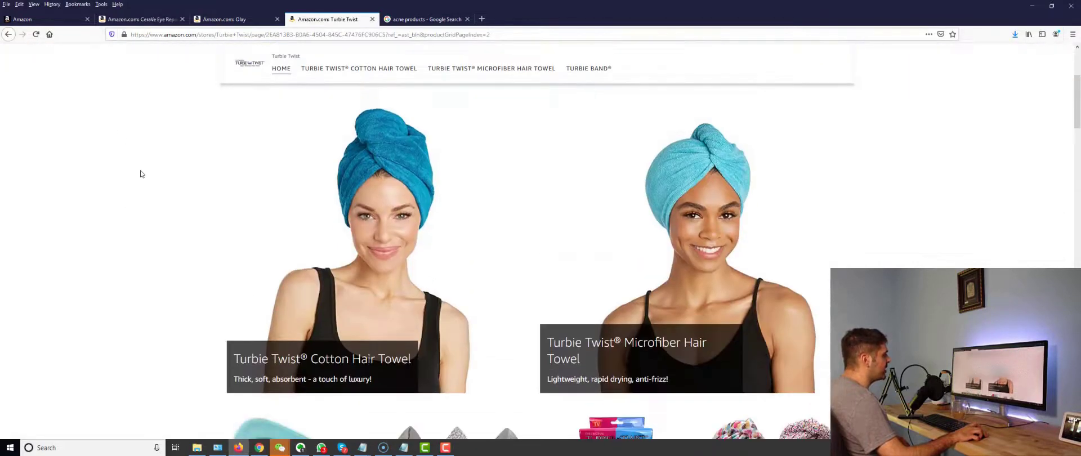
pyautogui.scroll(3, 140, 174)
# - Examine the Turbie Twist header banner, logo and page navigation, and the Cotton and Microfiber Hair Towel tiles with their captions
pyautogui.moveTo(141, 174); pyautogui.dragTo(947, 178)
pyautogui.click(947, 178)
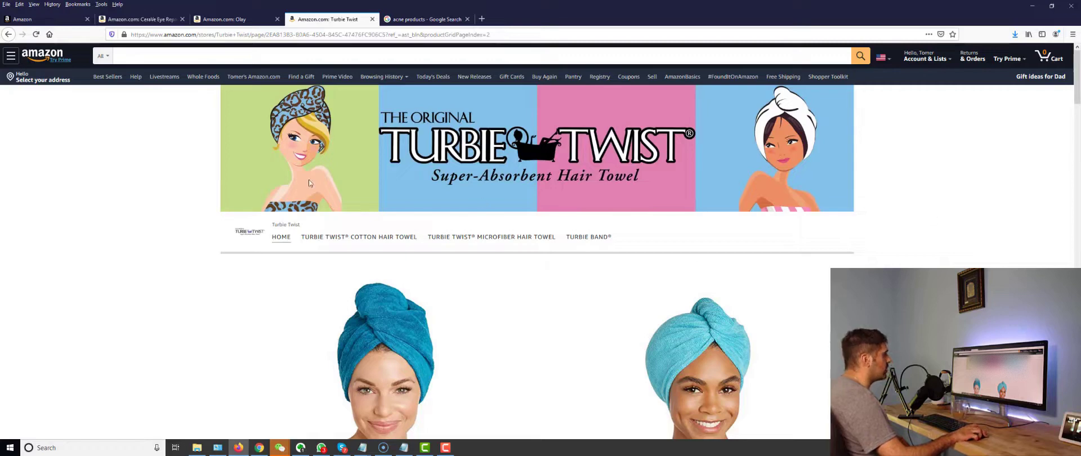
pyautogui.moveTo(212, 227); pyautogui.dragTo(240, 232)
pyautogui.click(170, 227)
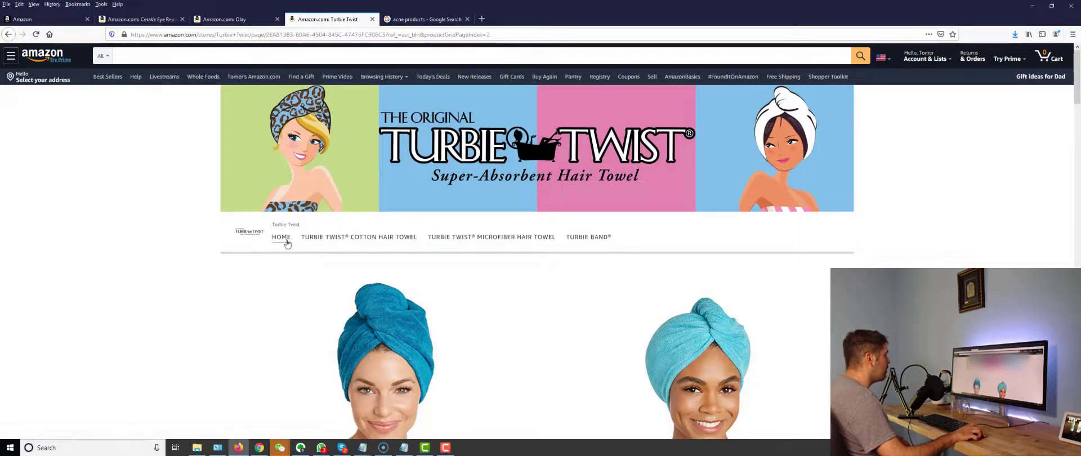
pyautogui.scroll(-3, 217, 272)
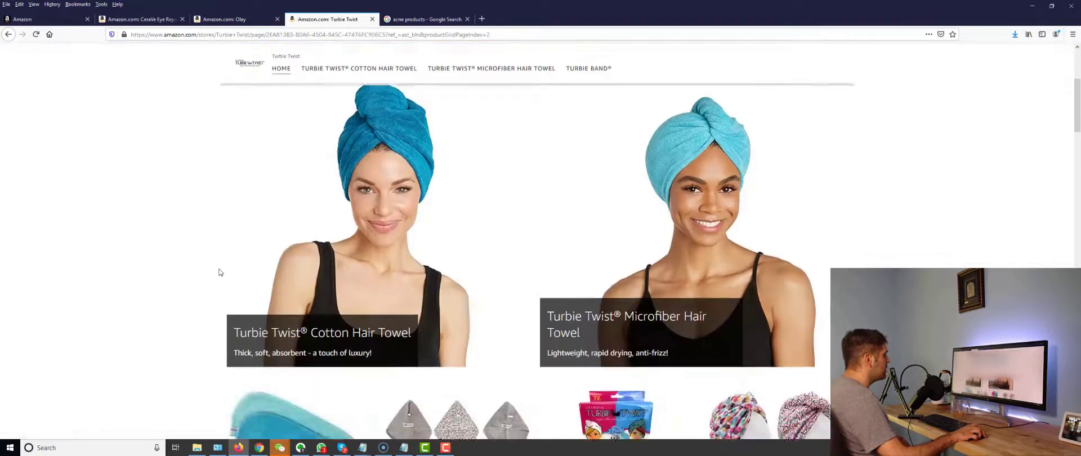
pyautogui.moveTo(173, 215); pyautogui.dragTo(940, 210)
pyautogui.click(940, 209)
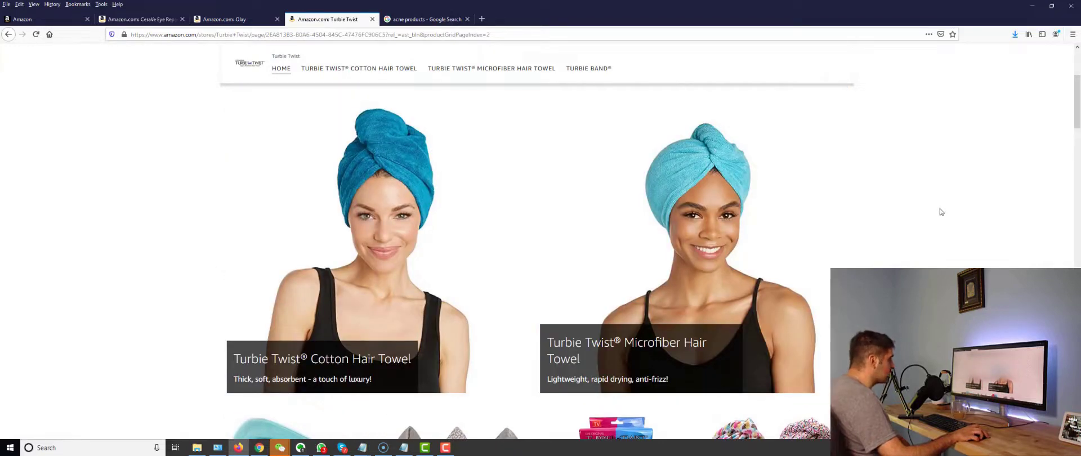
pyautogui.moveTo(197, 376); pyautogui.dragTo(317, 373)
pyautogui.click(180, 344)
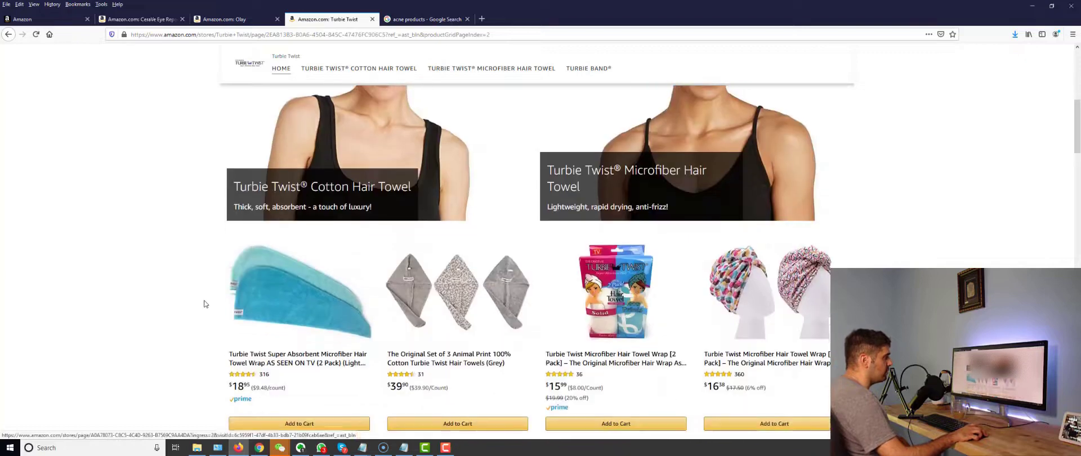
# - Examine the hair towel product grid below the category tiles on the Turbie Twist home page
pyautogui.scroll(-3, 205, 304)
pyautogui.scroll(-8, 192, 304)
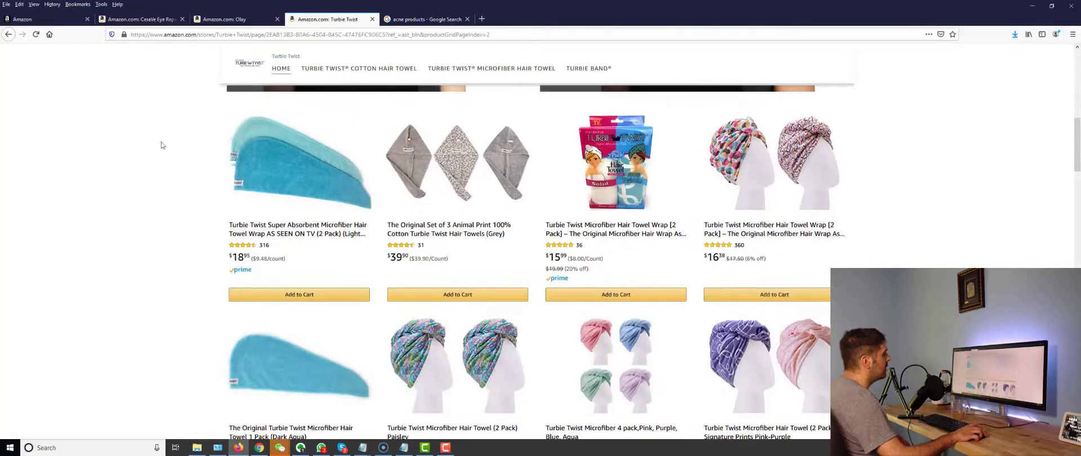
pyautogui.scroll(-5, 88, 356)
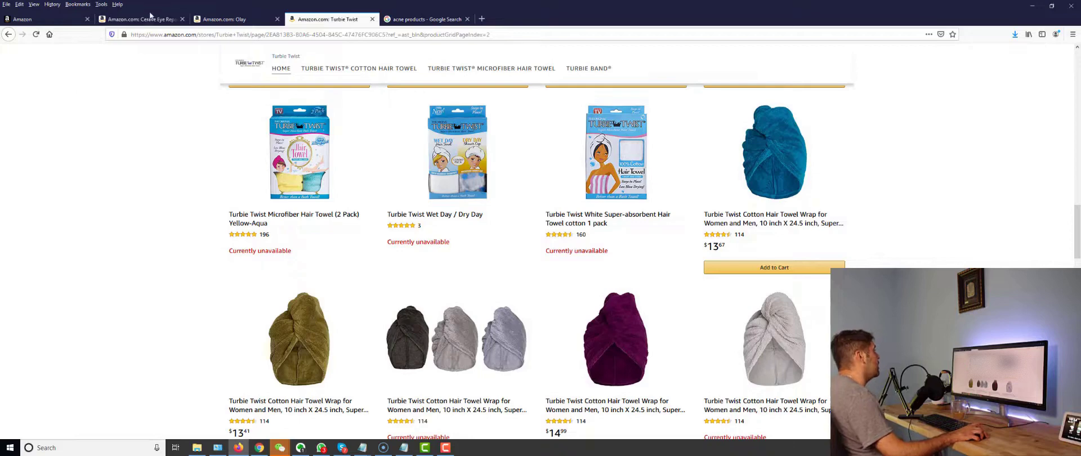
# - Return to the Store builder, open the store overview insights and limit the date range to the last 7 days
pyautogui.click(70, 23)
pyautogui.moveTo(167, 49)
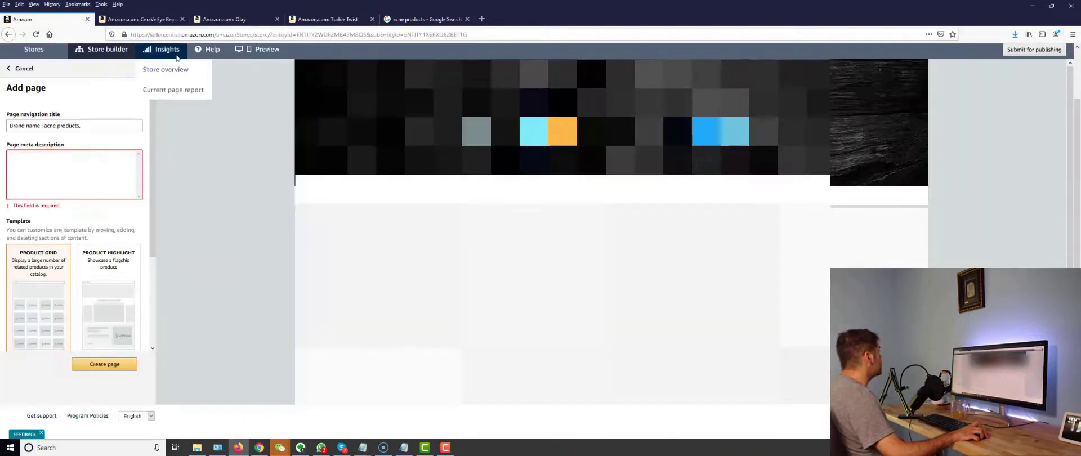
pyautogui.click(172, 70)
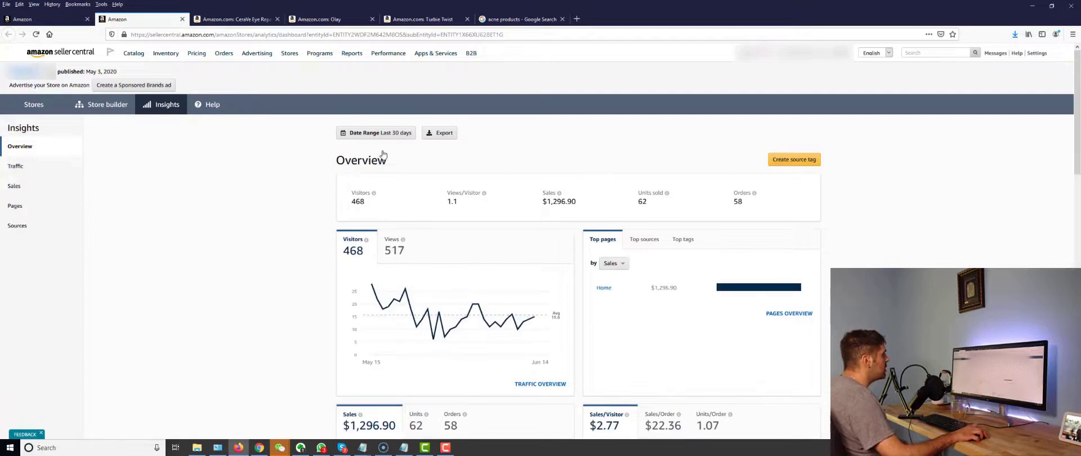
pyautogui.click(369, 135)
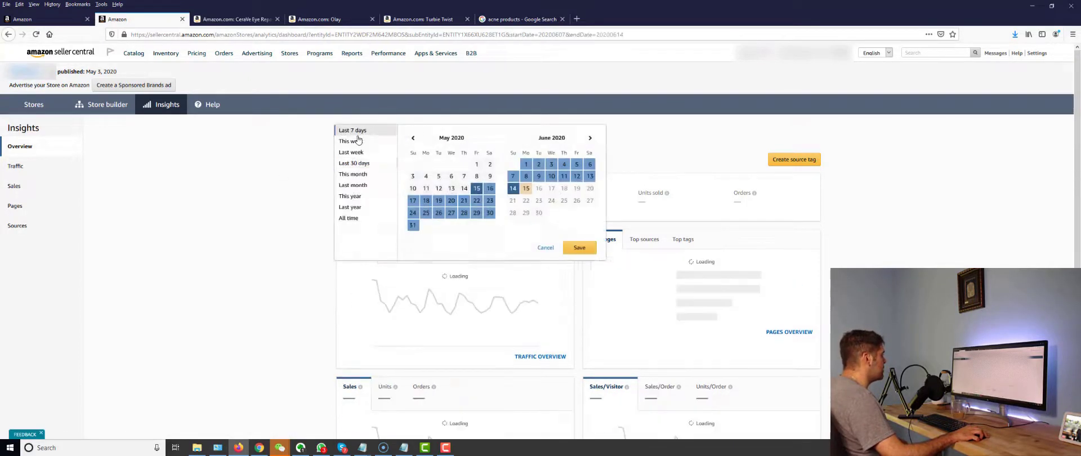
pyautogui.click(354, 137)
# - Set the insights overview to a custom date range from March 1, 2020 to June 1, 2020
pyautogui.click(354, 137)
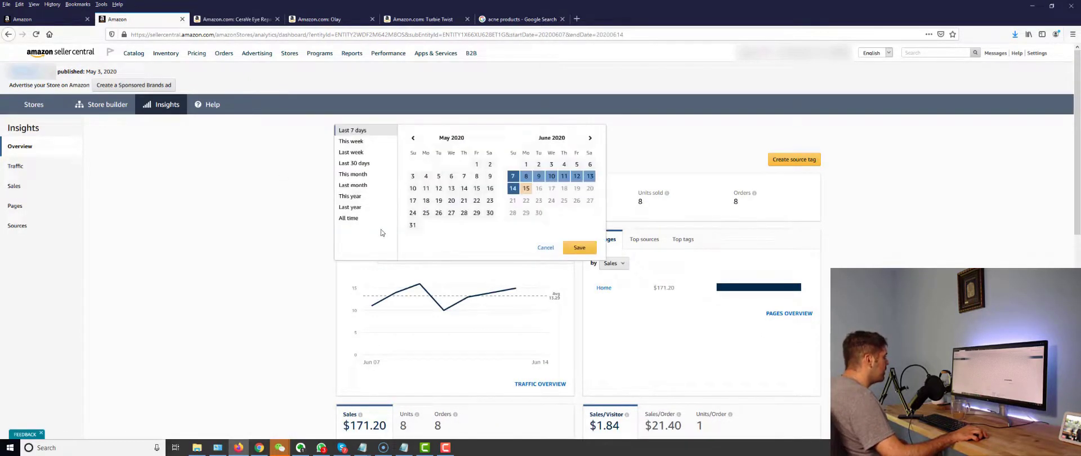
pyautogui.click(413, 137)
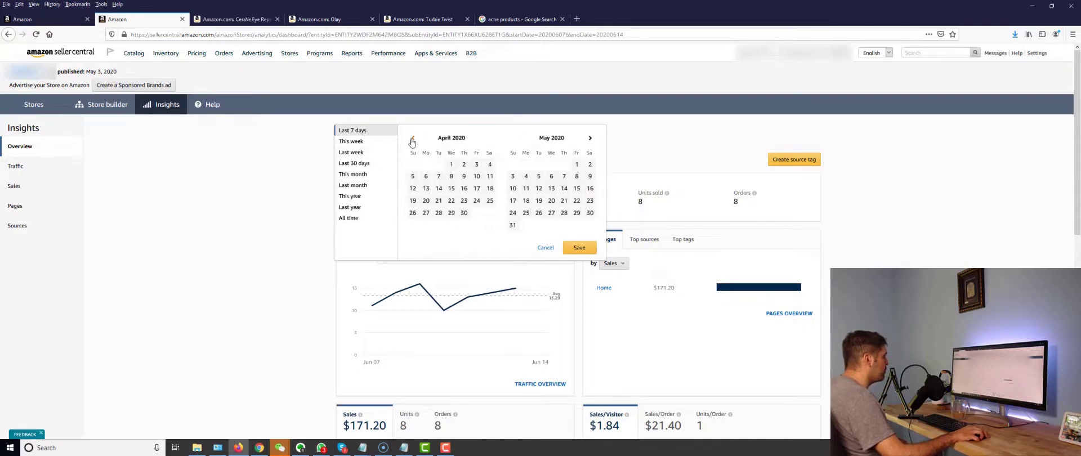
pyautogui.click(413, 138)
pyautogui.click(416, 167)
pyautogui.click(590, 138)
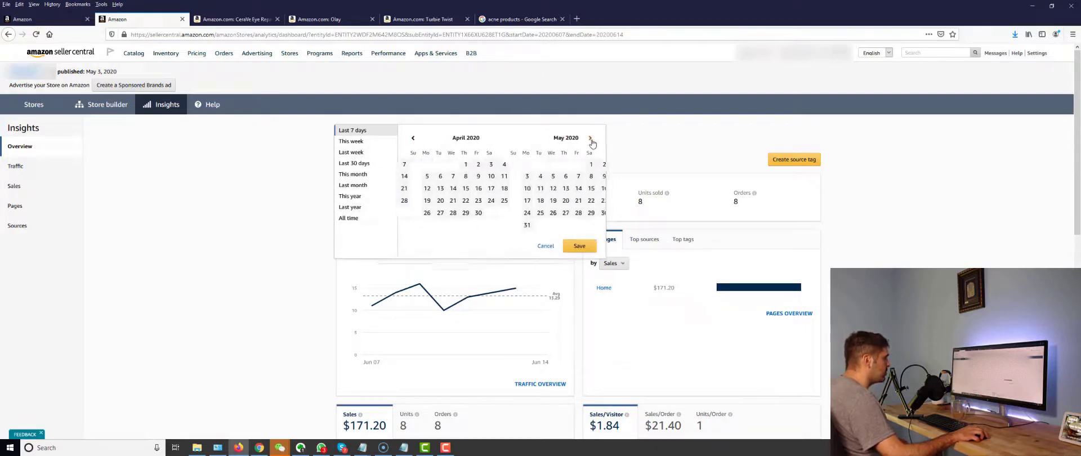
pyautogui.click(591, 138)
pyautogui.click(526, 164)
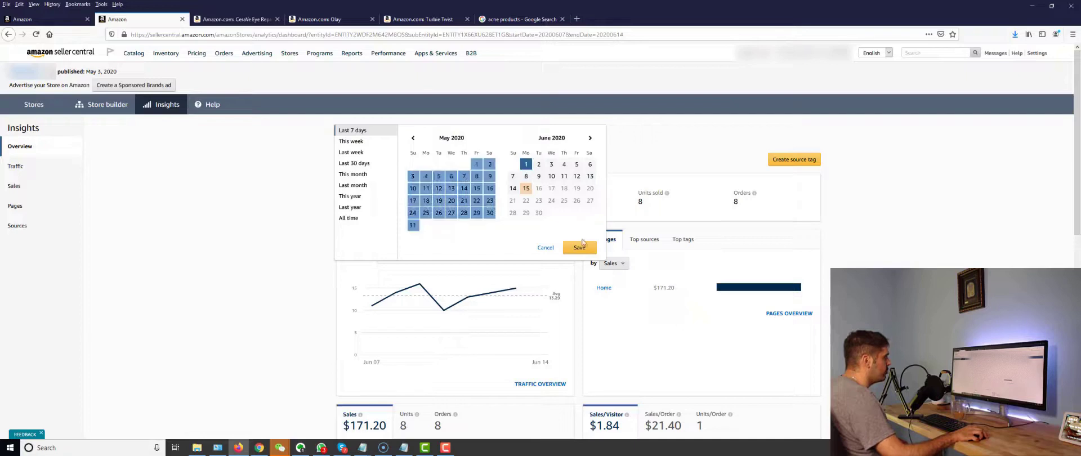
pyautogui.click(580, 248)
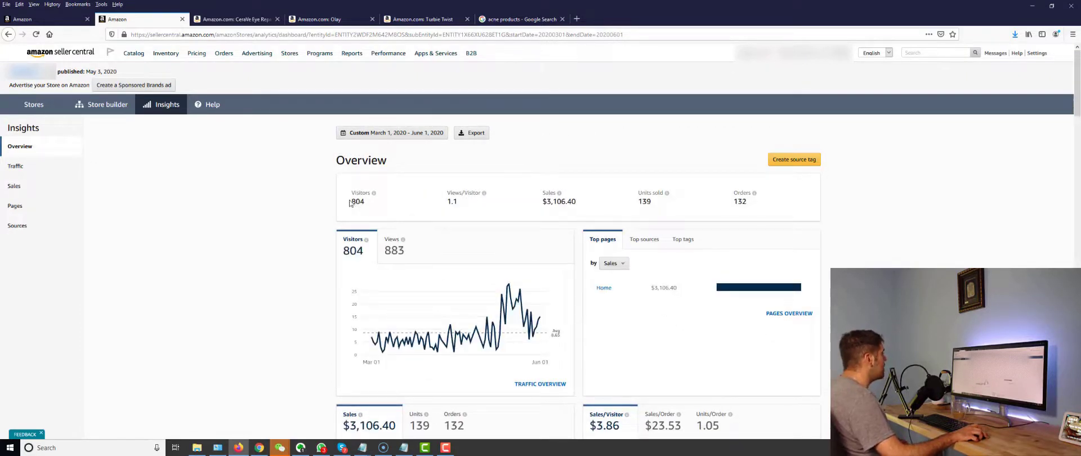
# - Look over the top of the CeraVe Eye Repair Cream product page and return to the store insights overview
pyautogui.click(230, 22)
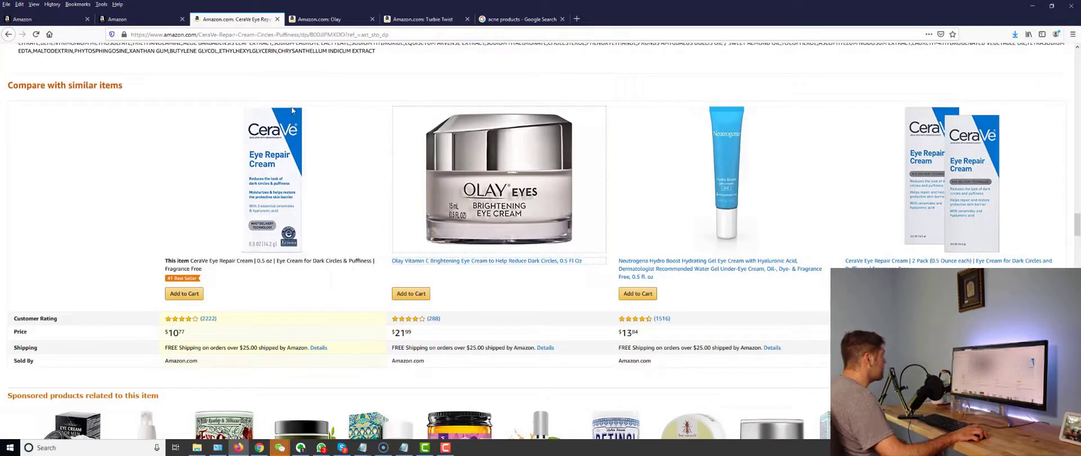
pyautogui.scroll(15, 255, 152)
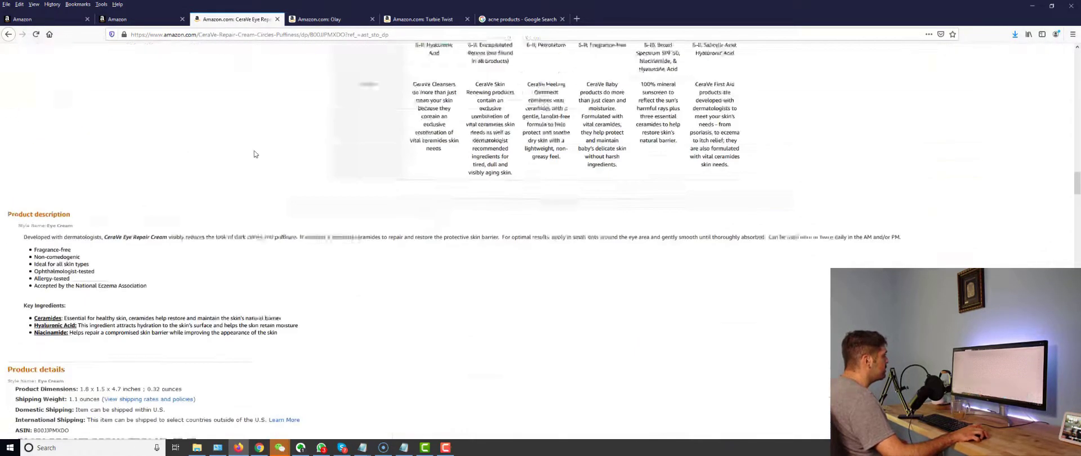
pyautogui.scroll(15, 255, 154)
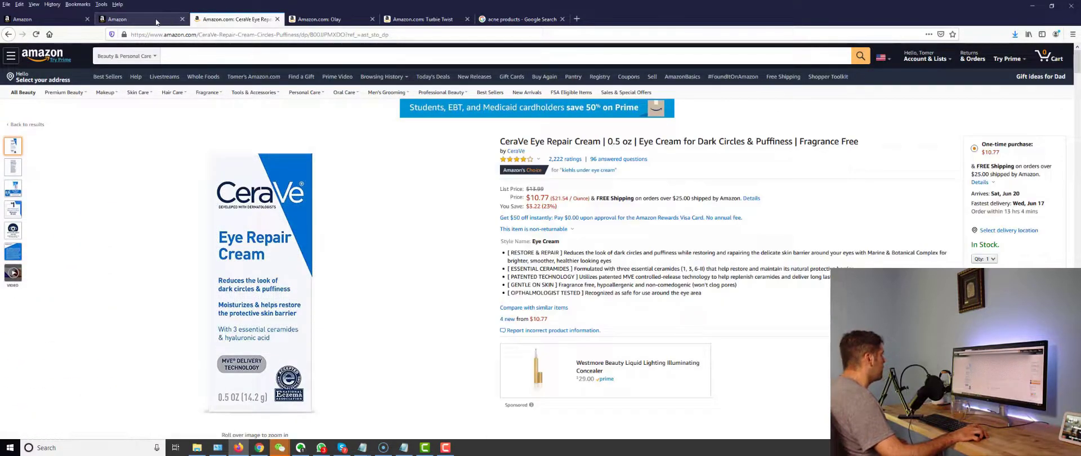
pyautogui.click(141, 19)
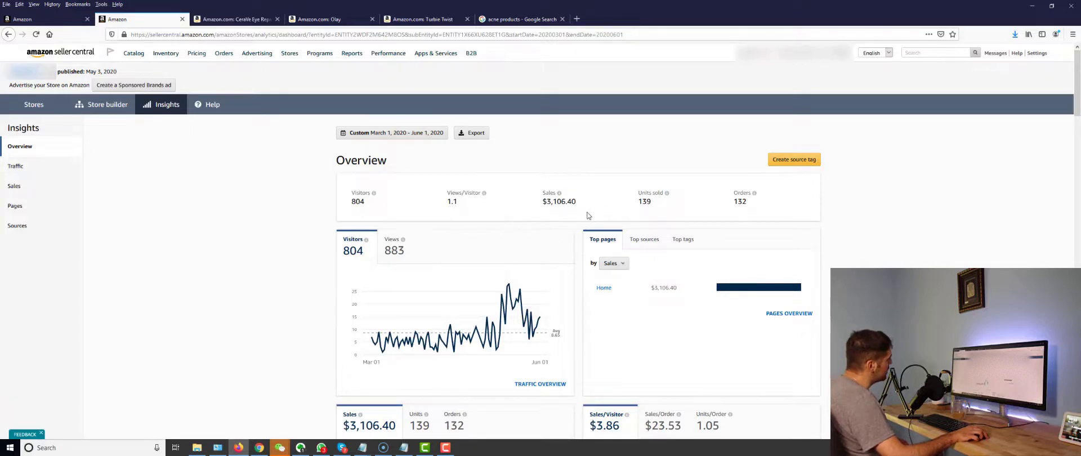
# - Chart the store's views and examine the top sources by sales, singling out the Amazon Sponsored Brands sales figure
pyautogui.scroll(-2, 578, 216)
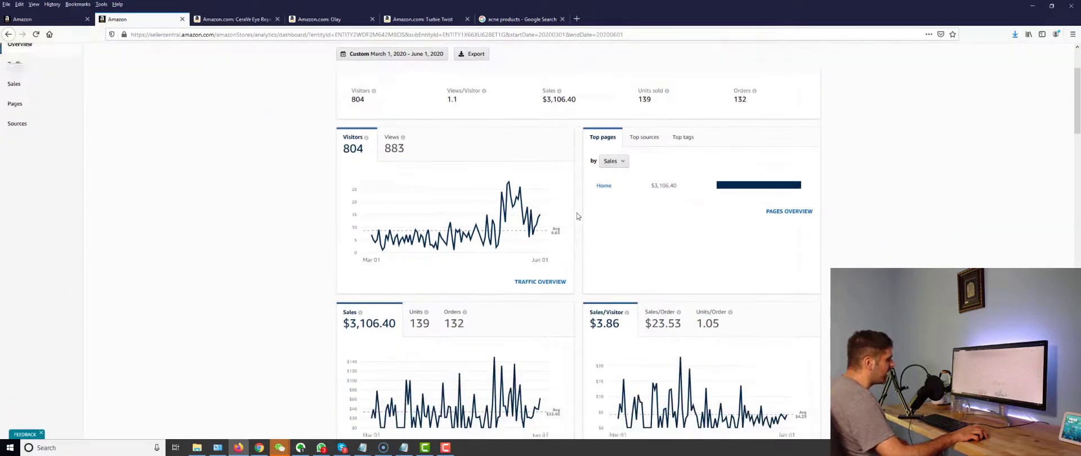
pyautogui.scroll(-1, 577, 214)
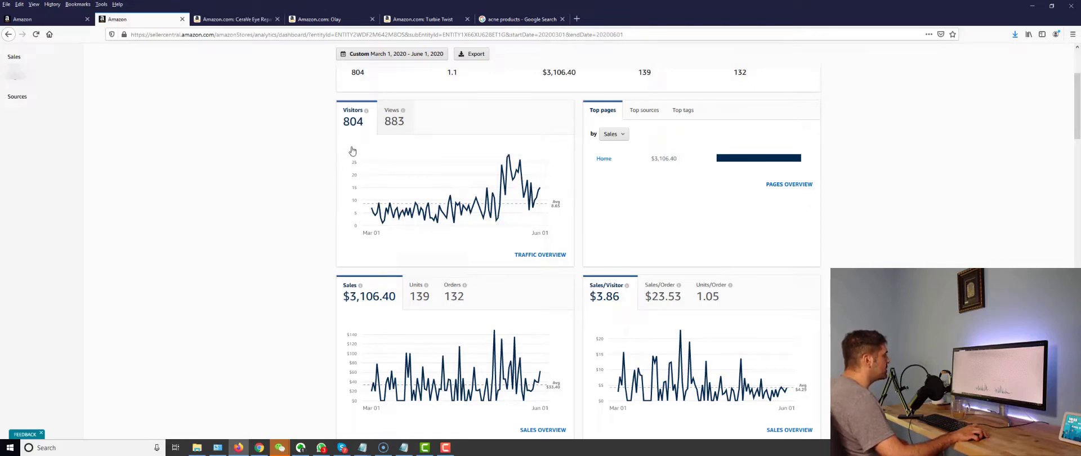
pyautogui.click(388, 123)
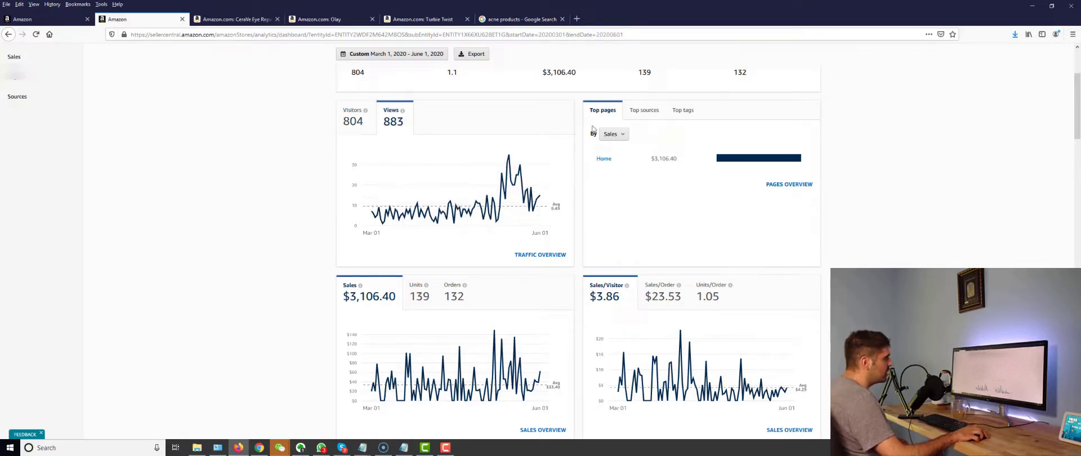
pyautogui.click(640, 113)
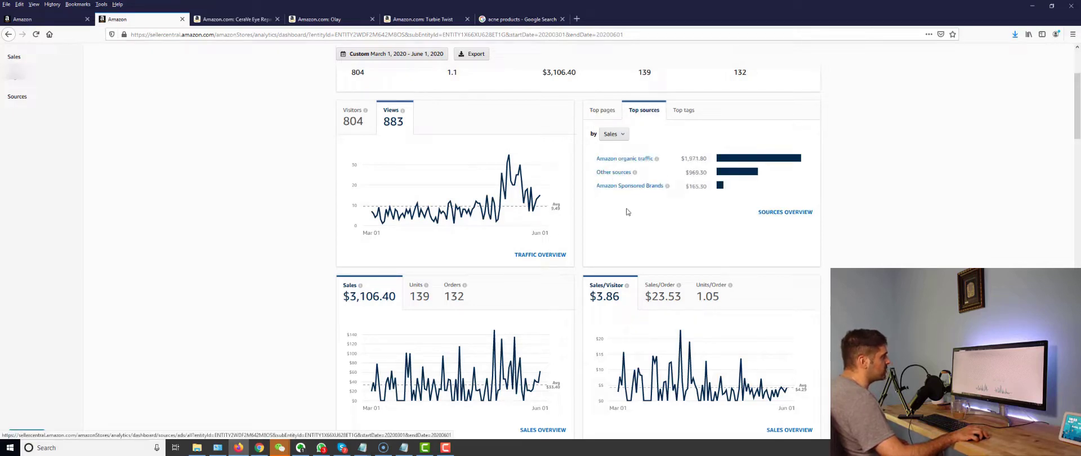
pyautogui.doubleClick(694, 186)
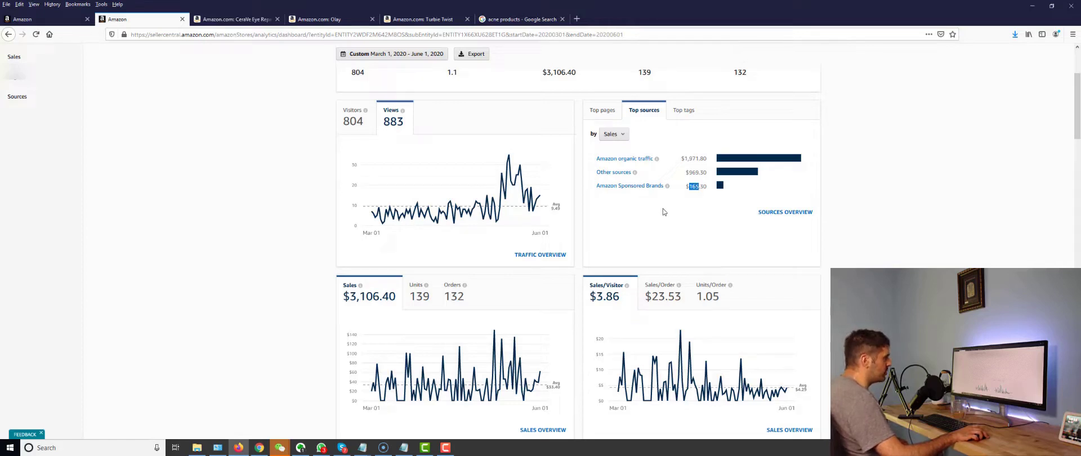
pyautogui.tripleClick(693, 190)
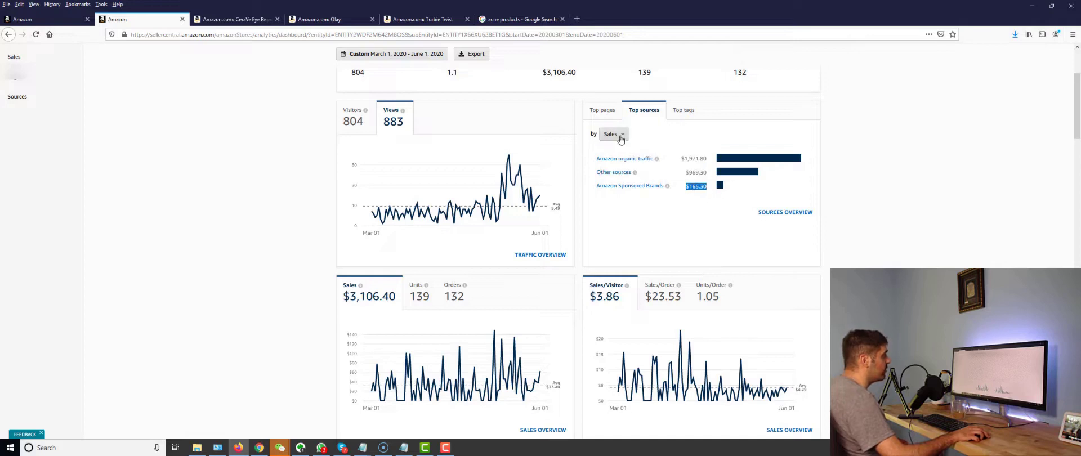
pyautogui.moveTo(603, 167)
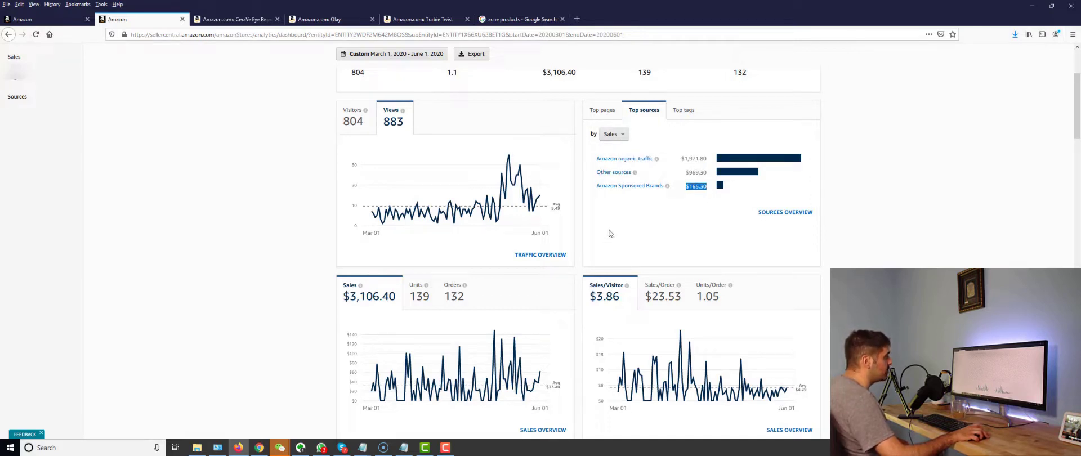
pyautogui.scroll(3, 610, 233)
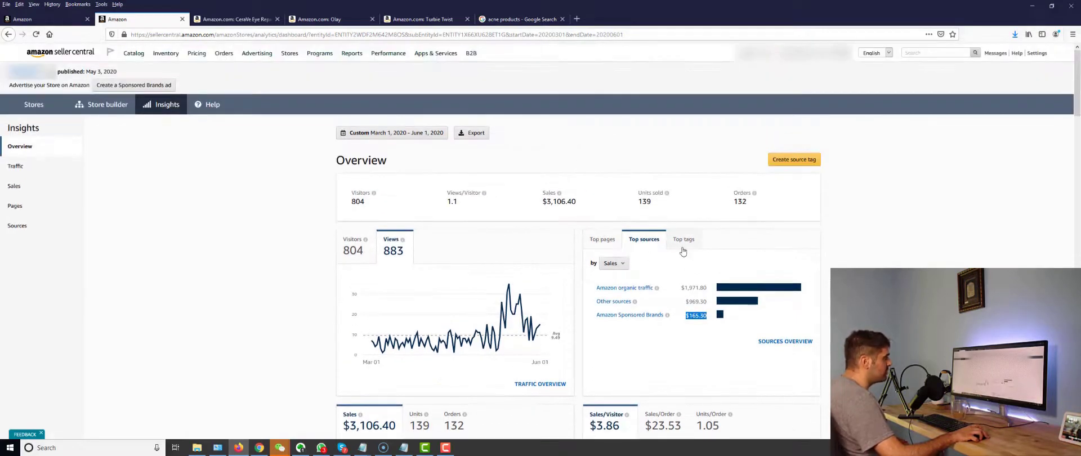
# - Show the top tags in the overview and examine the daily table of visitors, views, orders and sales
pyautogui.click(679, 251)
pyautogui.scroll(-8, 553, 289)
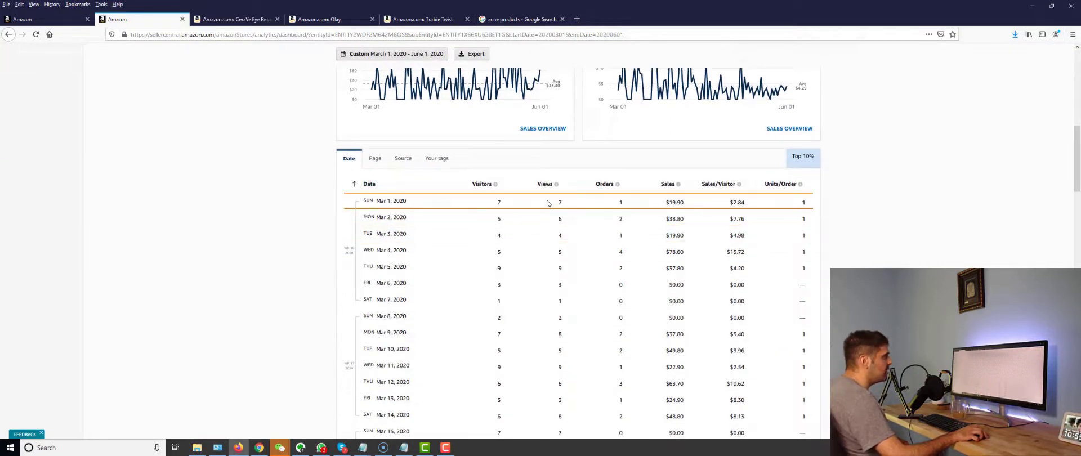
pyautogui.scroll(-15, 558, 231)
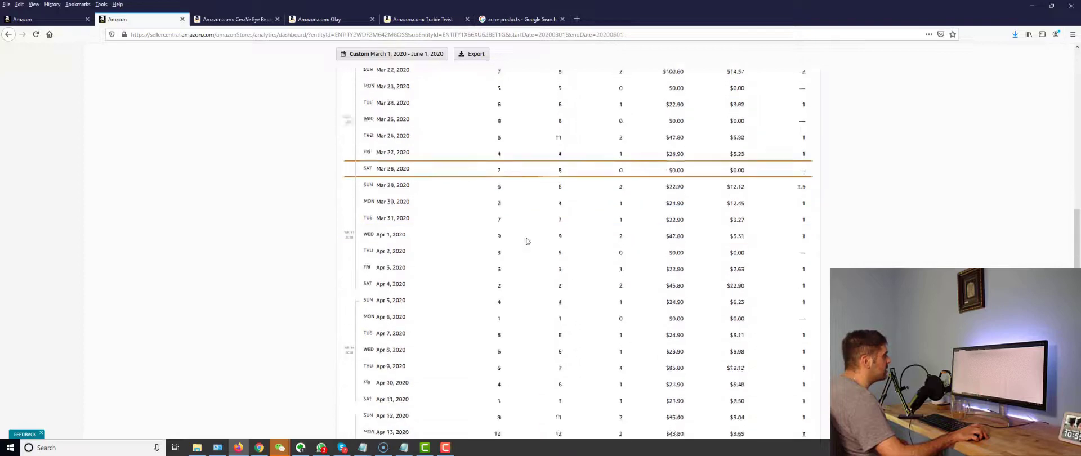
pyautogui.scroll(20, 323, 191)
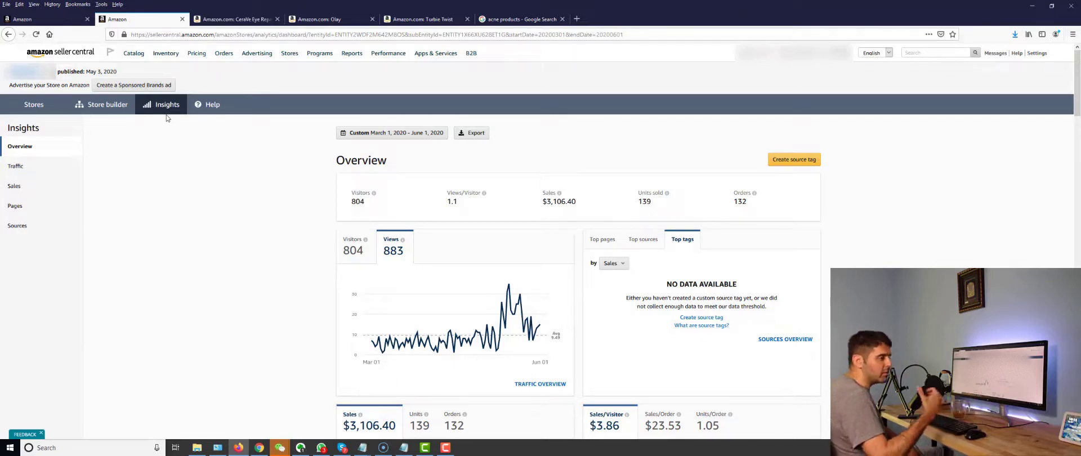
# - Open the Traffic insights and examine the visitors chart and the day-by-day traffic table
pyautogui.click(41, 168)
pyautogui.scroll(-4, 138, 208)
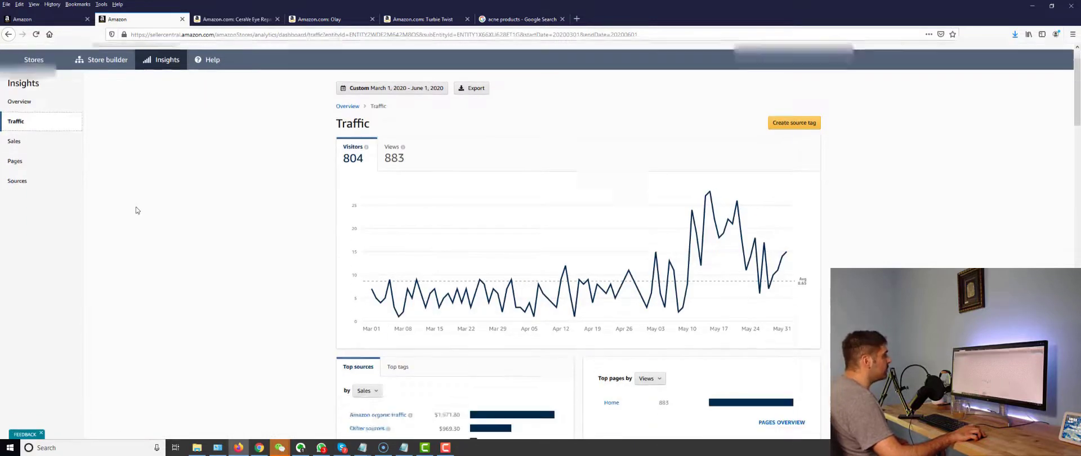
pyautogui.scroll(-4, 133, 208)
pyautogui.scroll(-8, 116, 205)
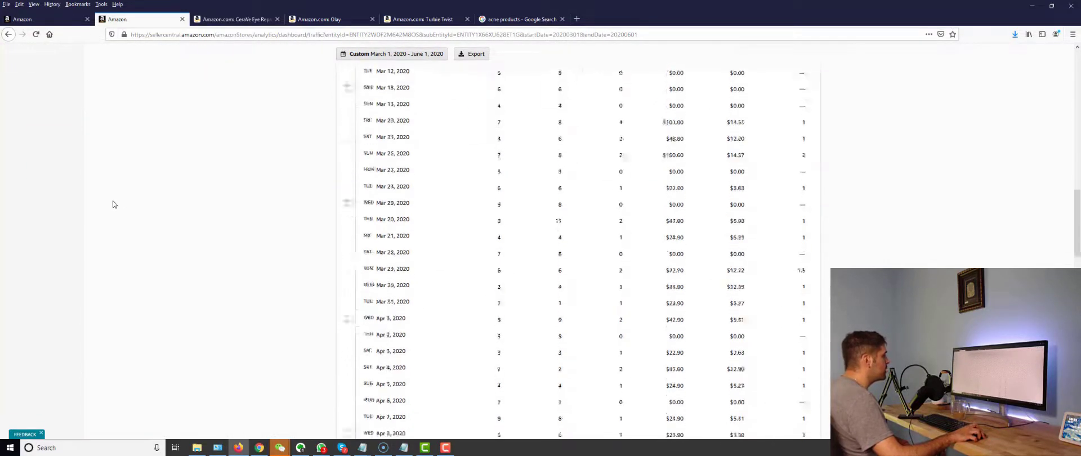
pyautogui.scroll(14, 112, 203)
# - Examine the Sales insights for the store, followed by the Pages insights with their per-page breakdown
pyautogui.click(15, 185)
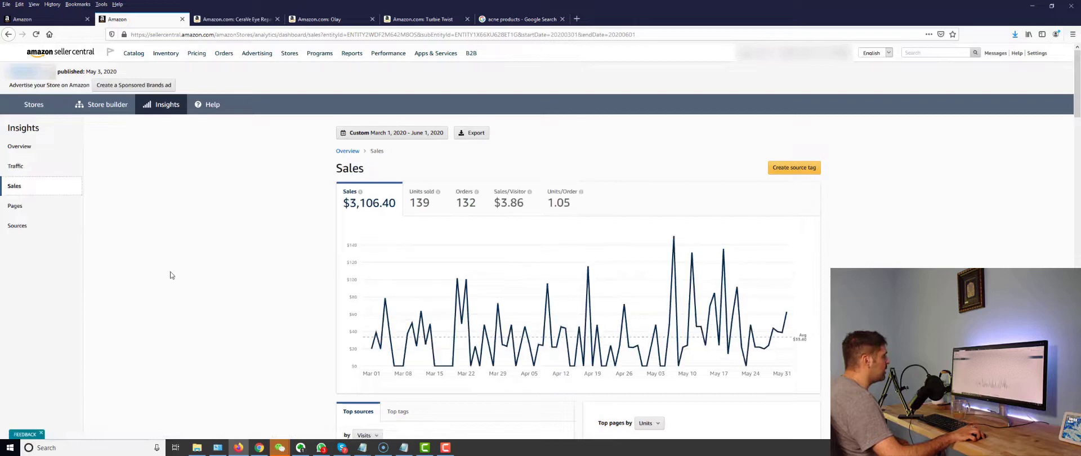
pyautogui.scroll(-10, 169, 272)
pyautogui.scroll(9, 163, 270)
pyautogui.scroll(1, 158, 270)
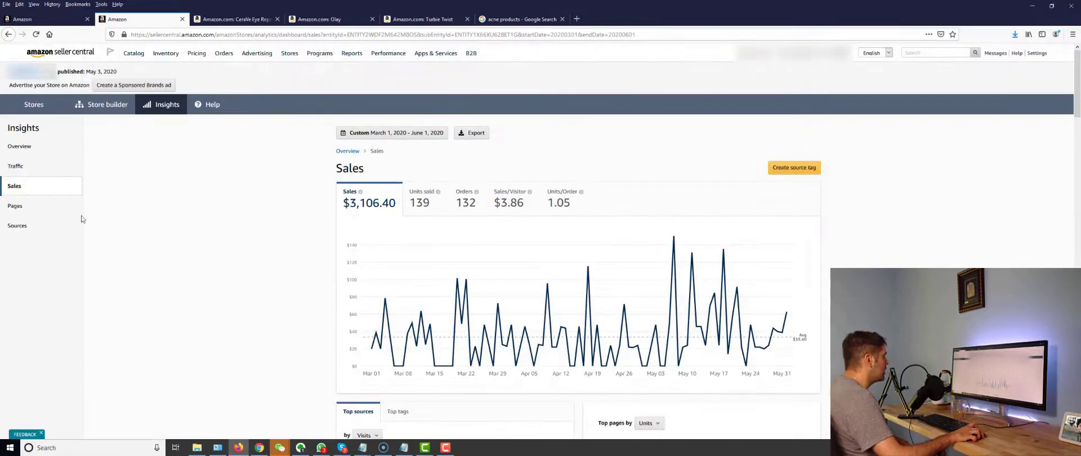
pyautogui.click(55, 207)
pyautogui.scroll(-2, 394, 288)
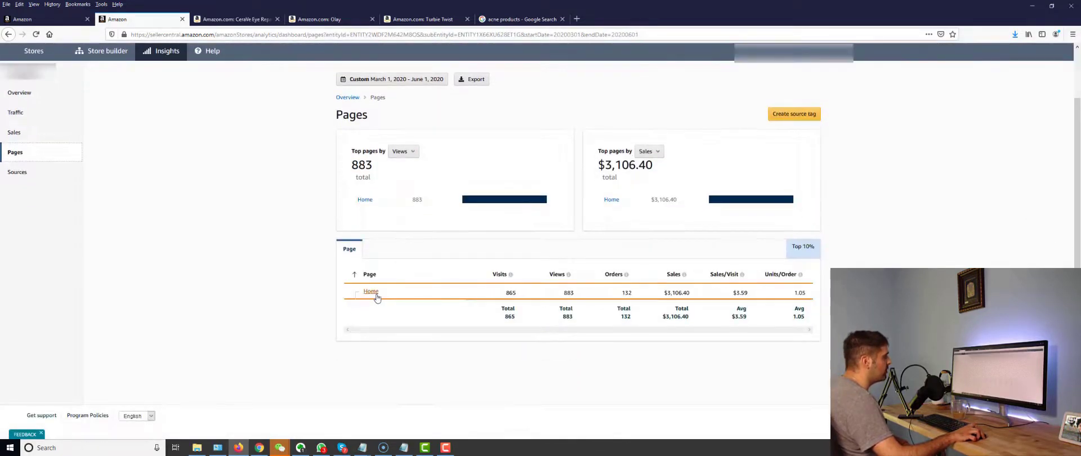
# - Open the Sources insights and examine the detailed visits chart and daily table for Amazon Sponsored Brands
pyautogui.click(40, 164)
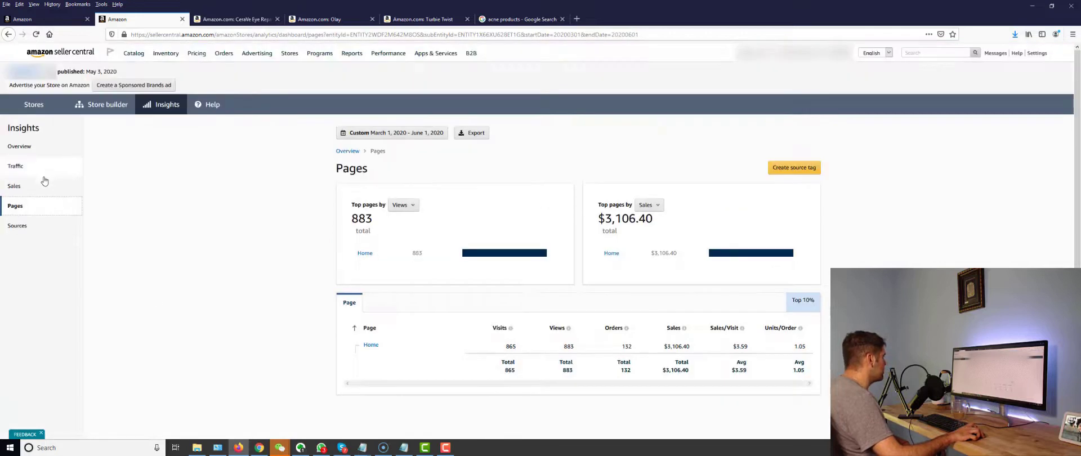
pyautogui.scroll(-2, 214, 283)
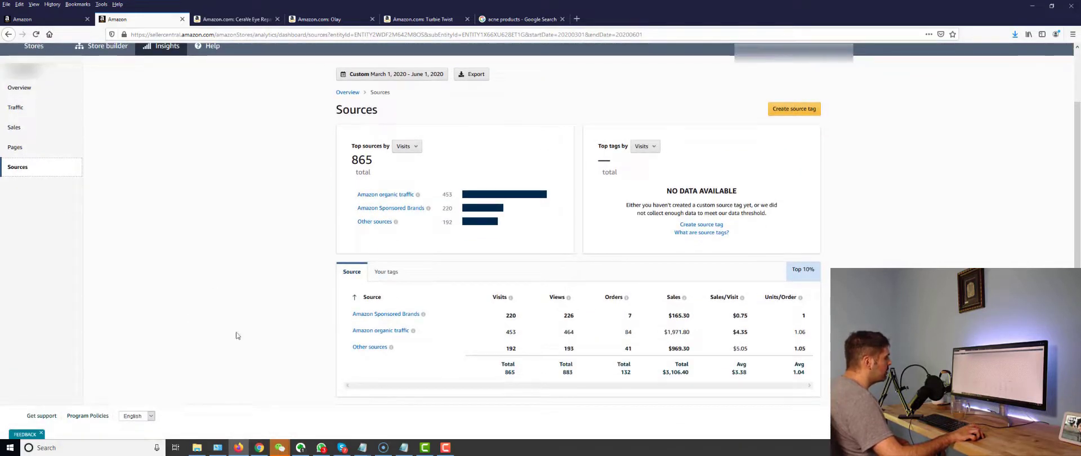
pyautogui.click(395, 320)
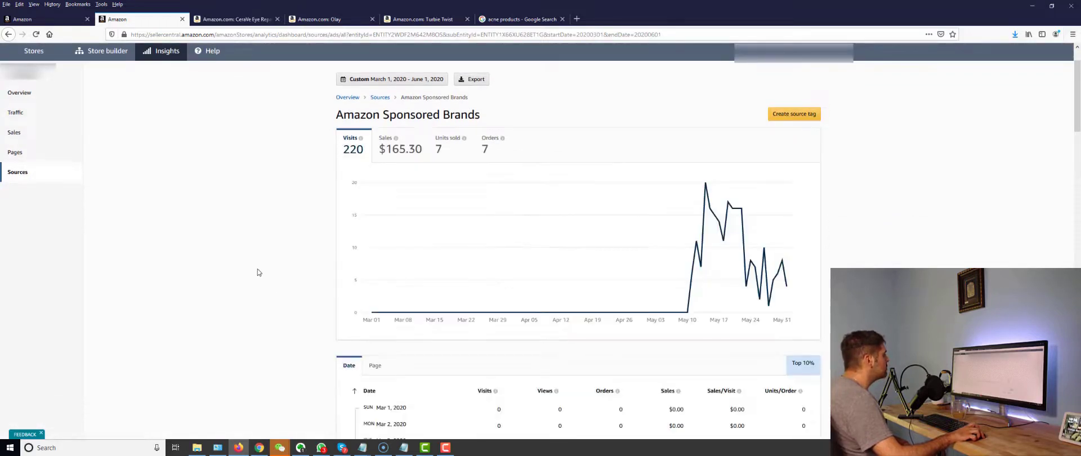
pyautogui.scroll(-5, 223, 255)
pyautogui.scroll(5, 221, 255)
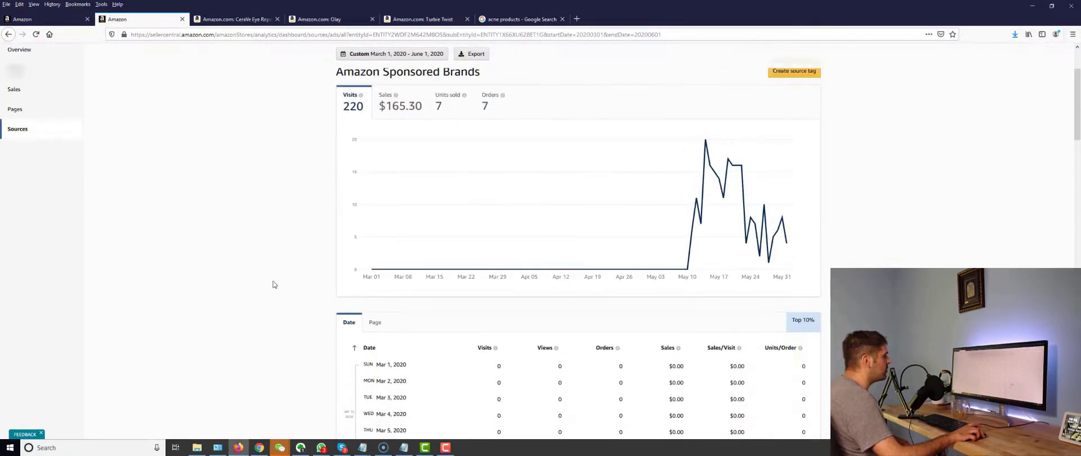
pyautogui.scroll(3, 272, 277)
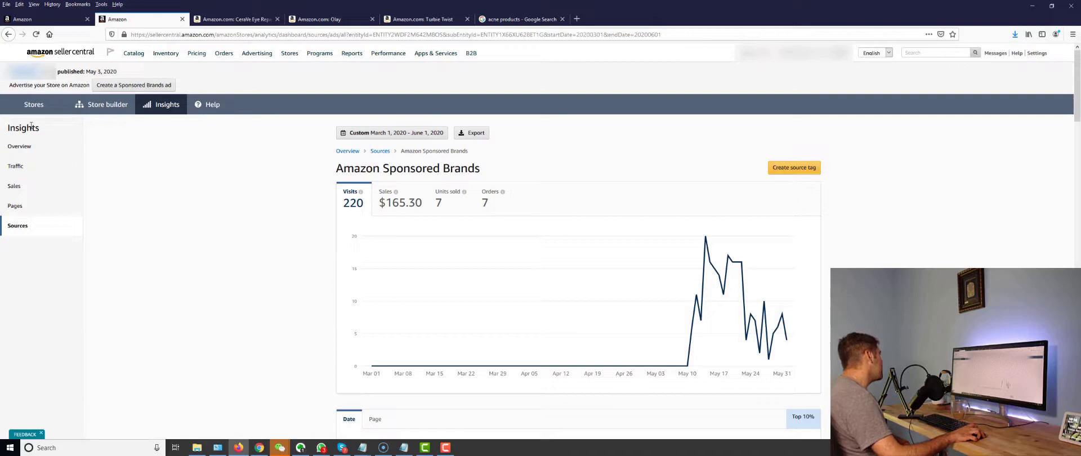